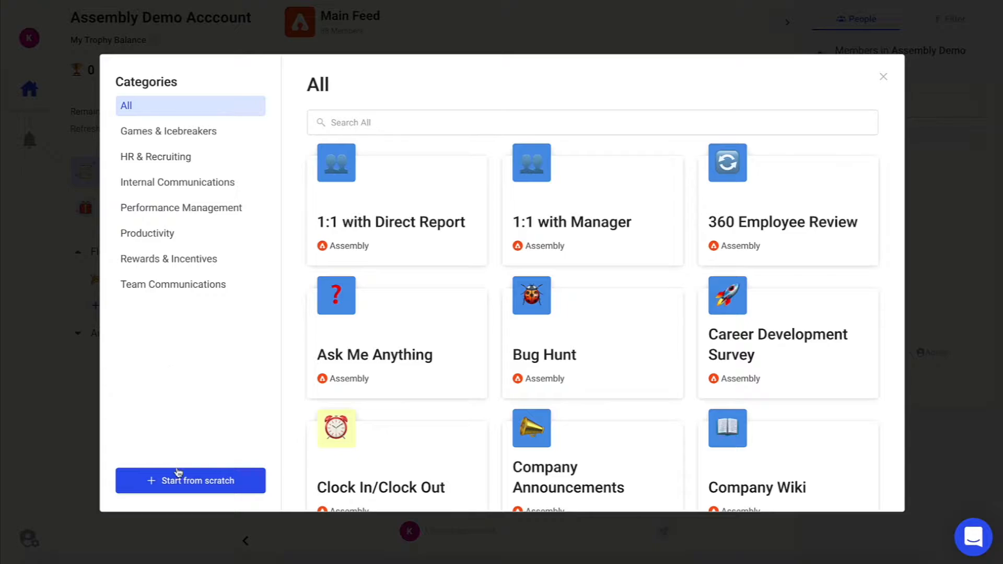
Start a new flow from scratch, name it "Demo flow!" and give it the star-struck emoji
click(179, 481)
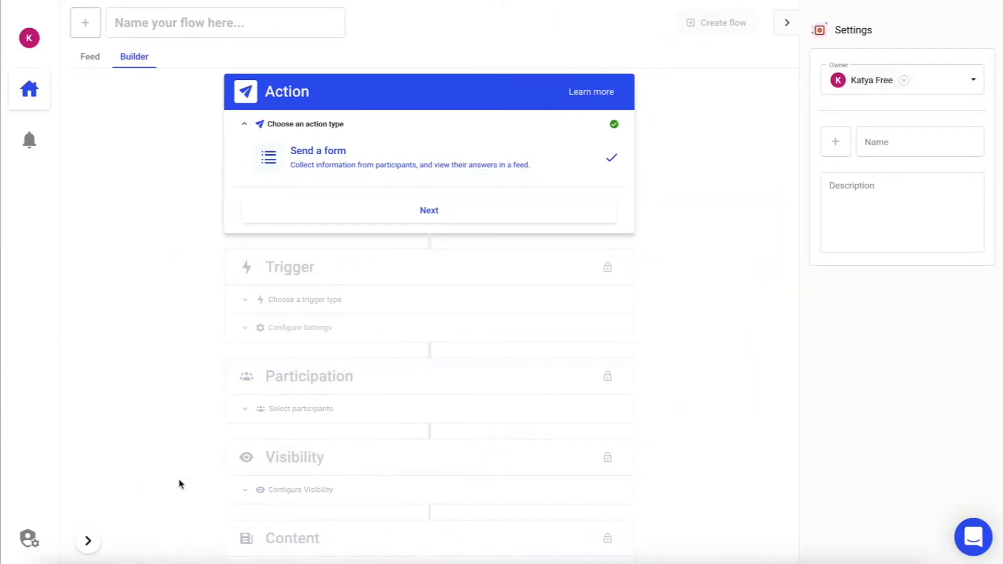
click(180, 21)
text(Dem)
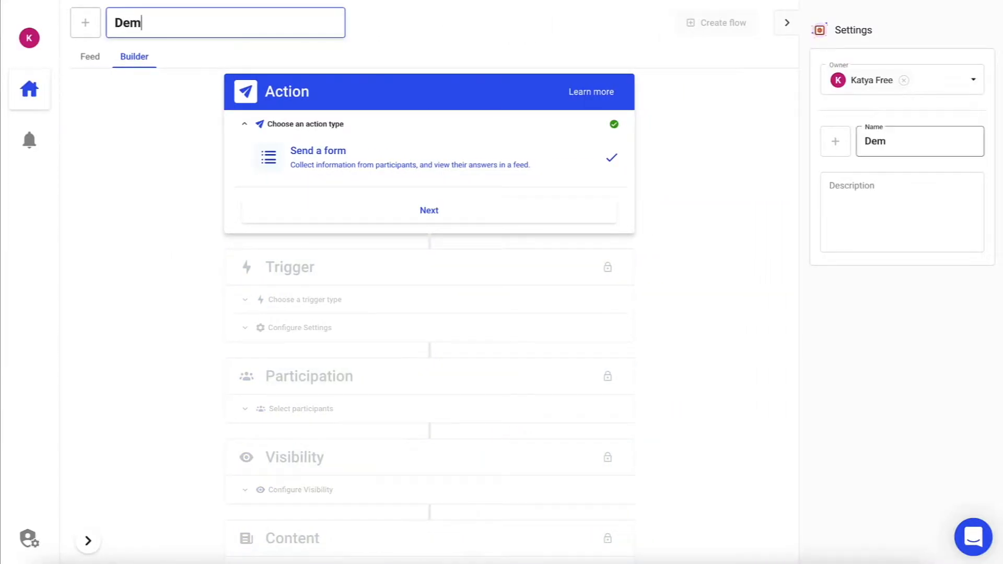
text(o flow!)
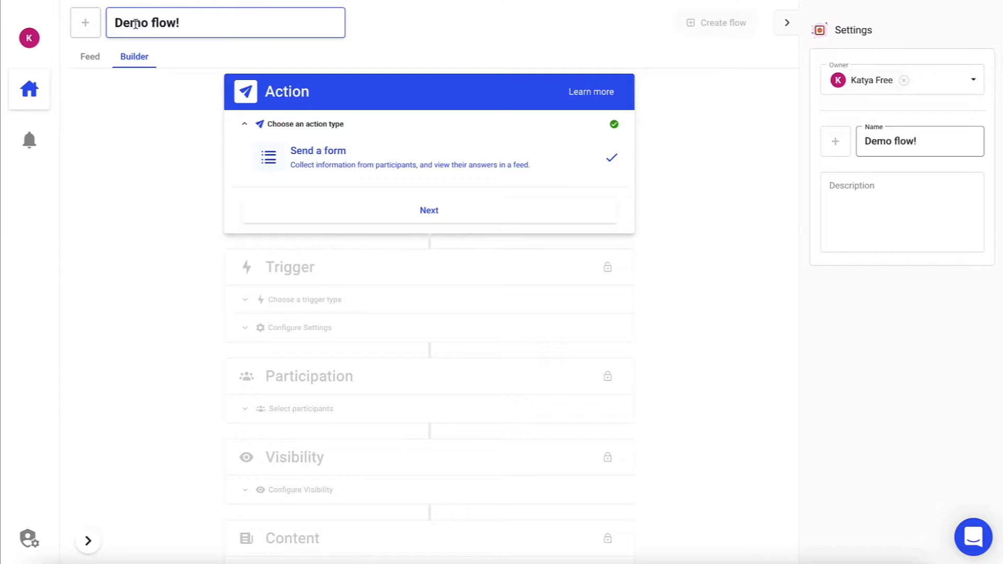
click(84, 32)
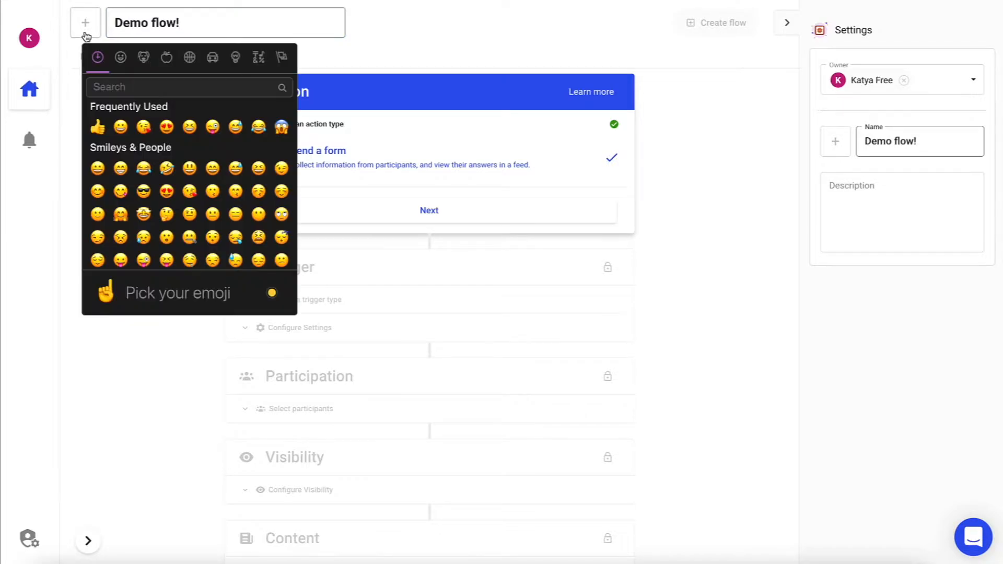
click(144, 215)
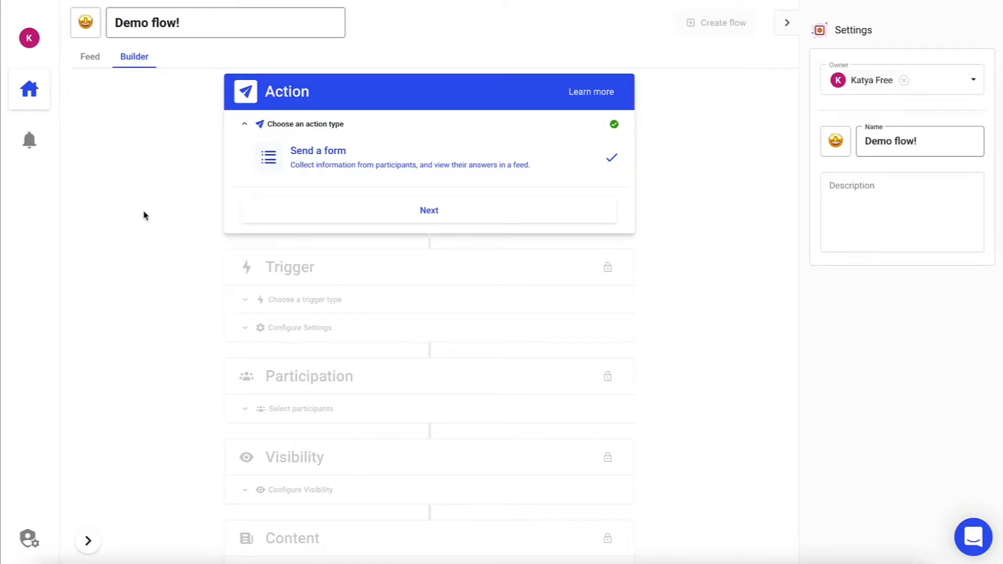
Accept the send-a-form action and choose the scheduled date and time trigger, starting October 4, 2021
click(283, 218)
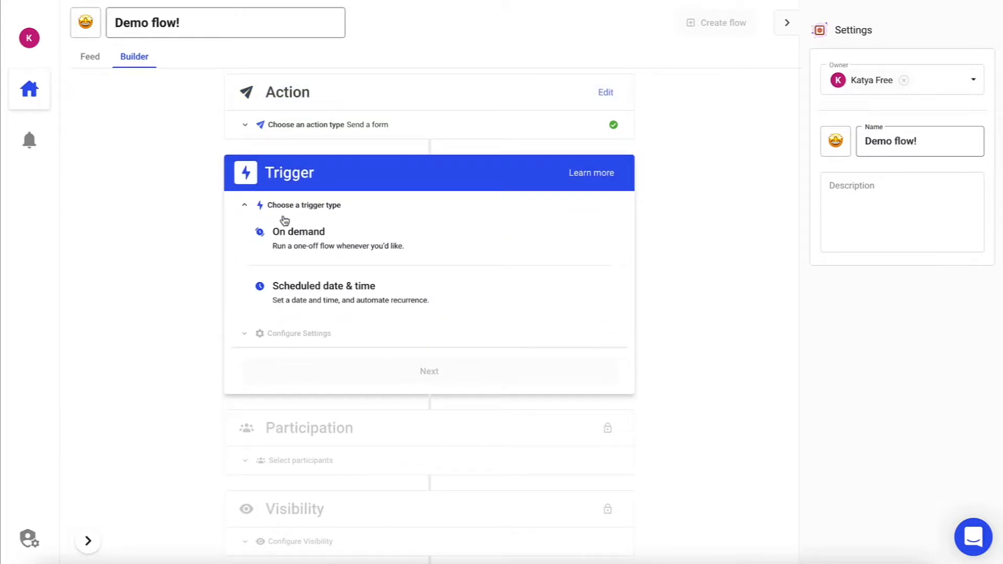
click(298, 291)
click(344, 292)
click(298, 388)
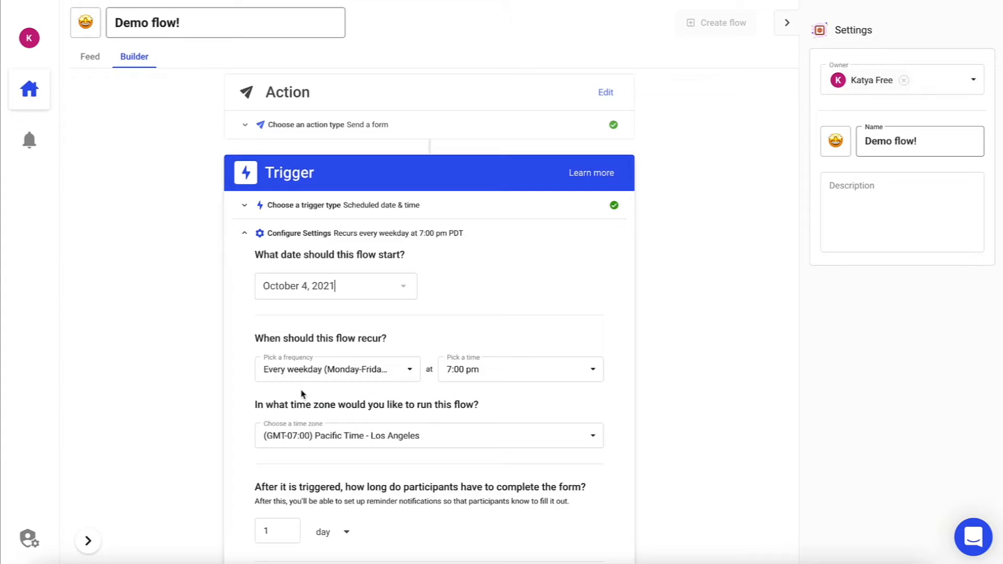
Set the flow to recur weekly on Monday at 10:00 am
click(306, 375)
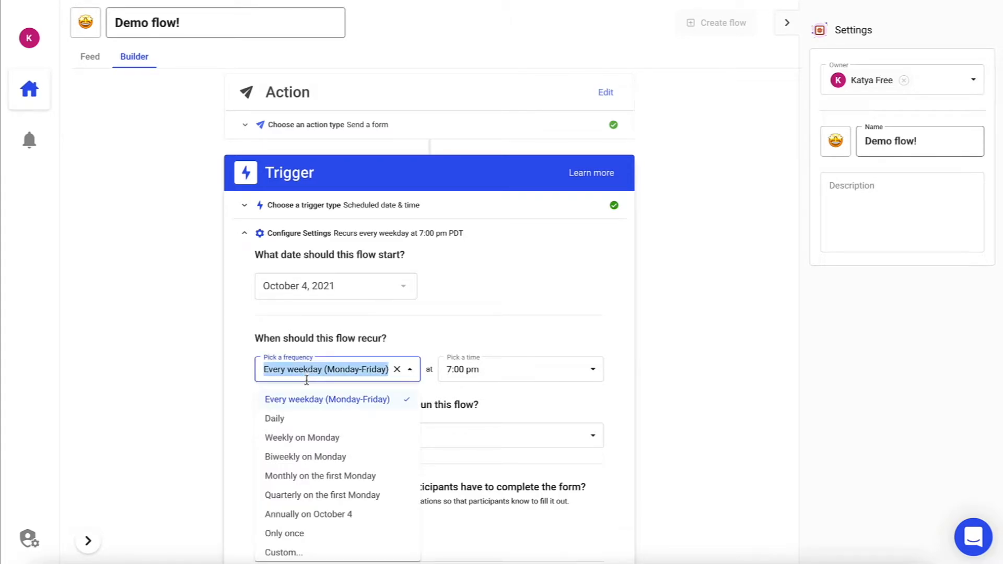
click(306, 437)
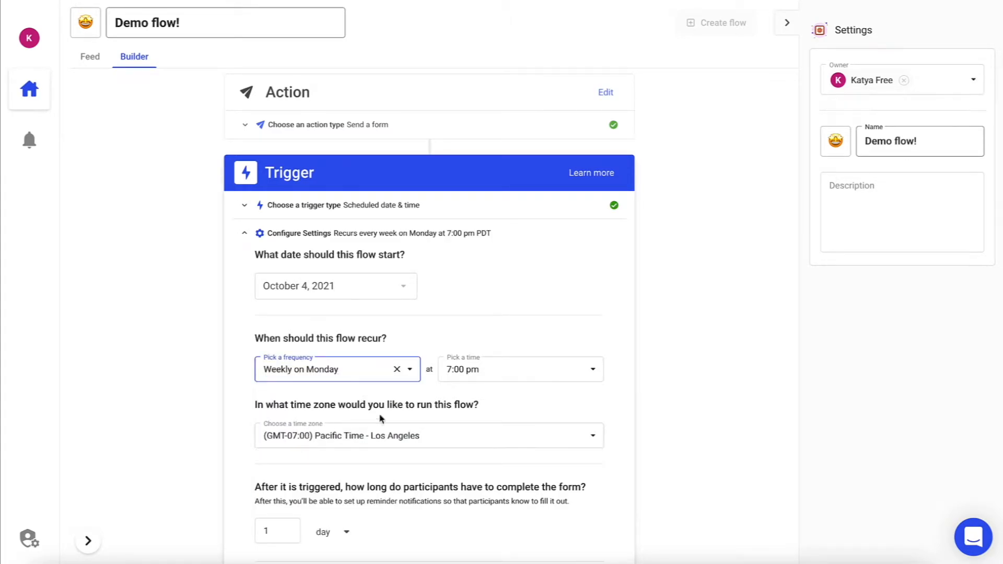
click(483, 369)
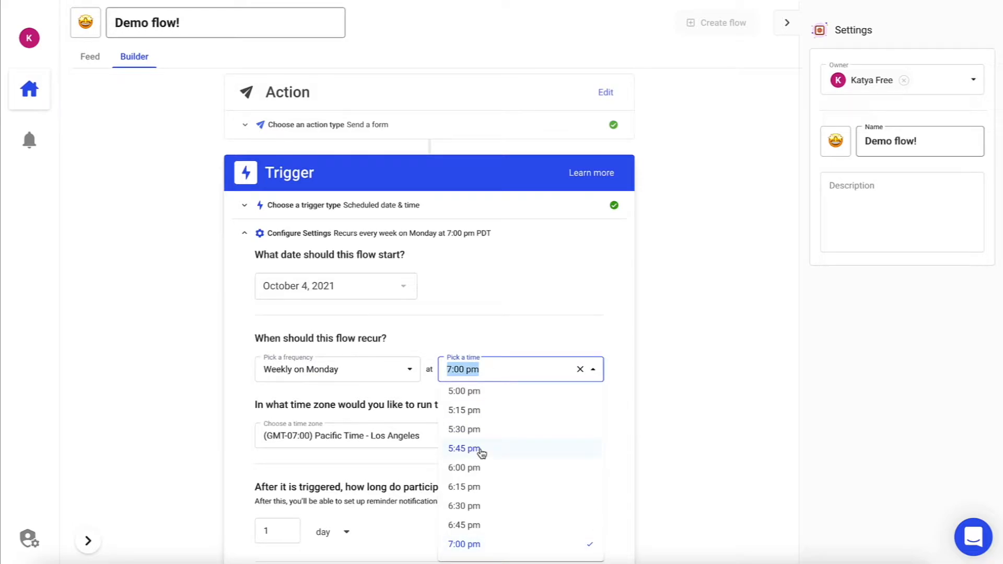
text(10)
click(490, 404)
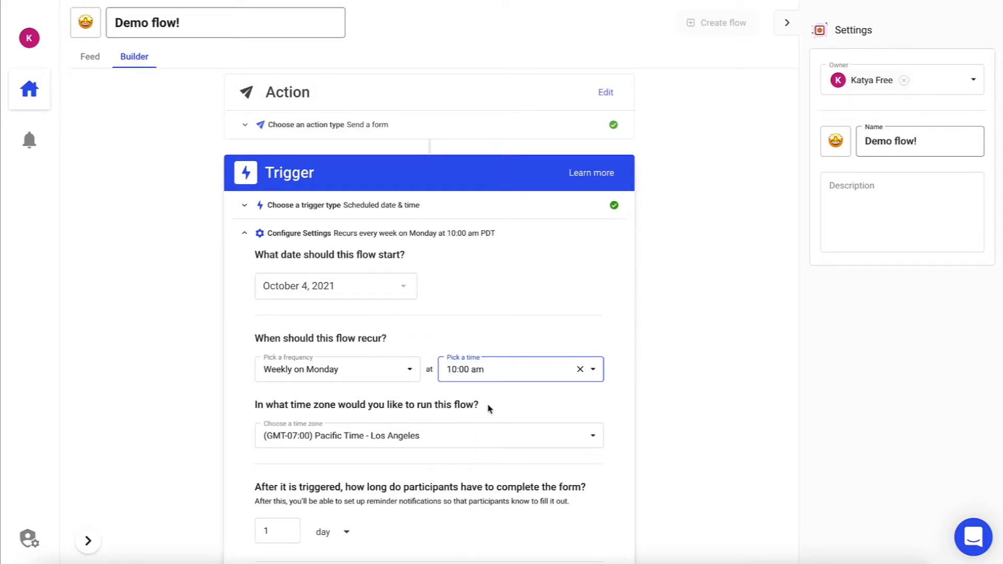
Give participants 3 days to complete the form after it is triggered
scroll(405, 472, down, 2)
click(271, 433)
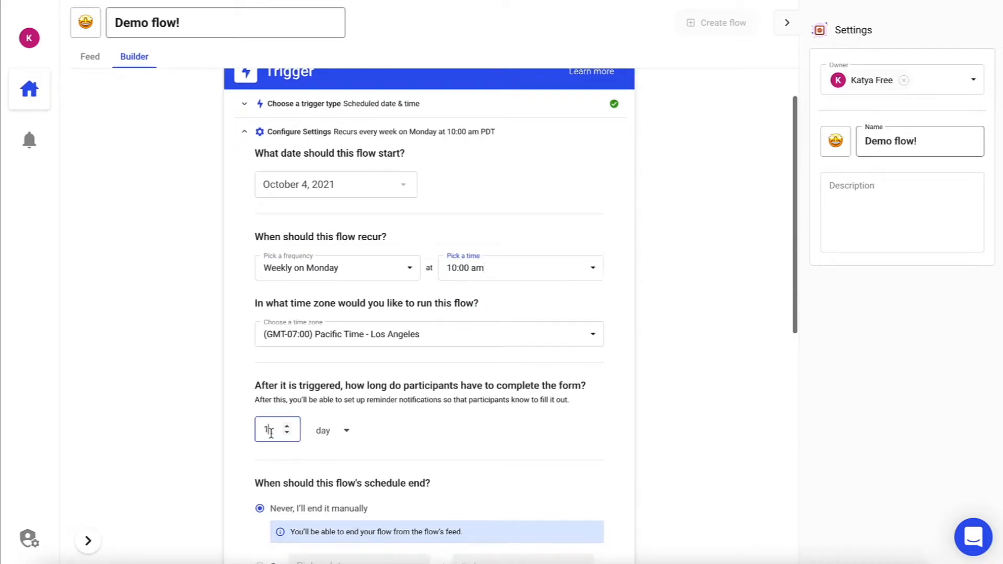
key(BackSpace)
text(3)
click(409, 430)
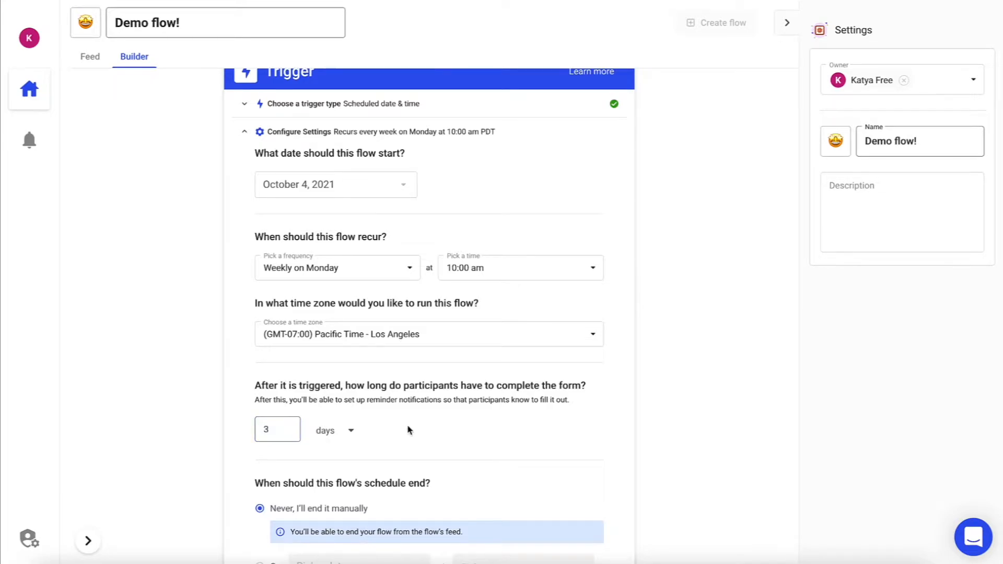
Allow participants to answer the flow anytime and complete the trigger section
scroll(409, 429, down, 5)
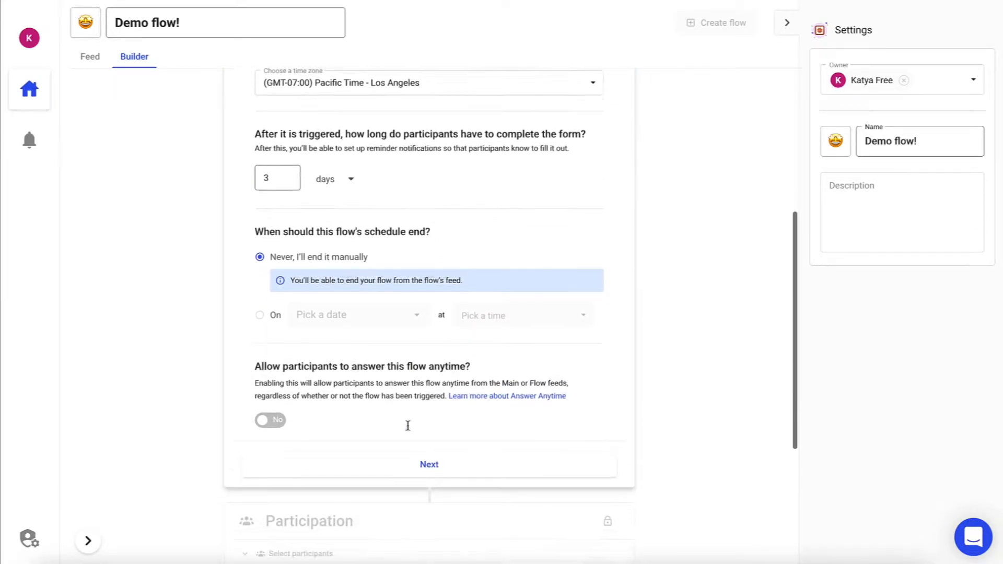
scroll(408, 426, down, 1)
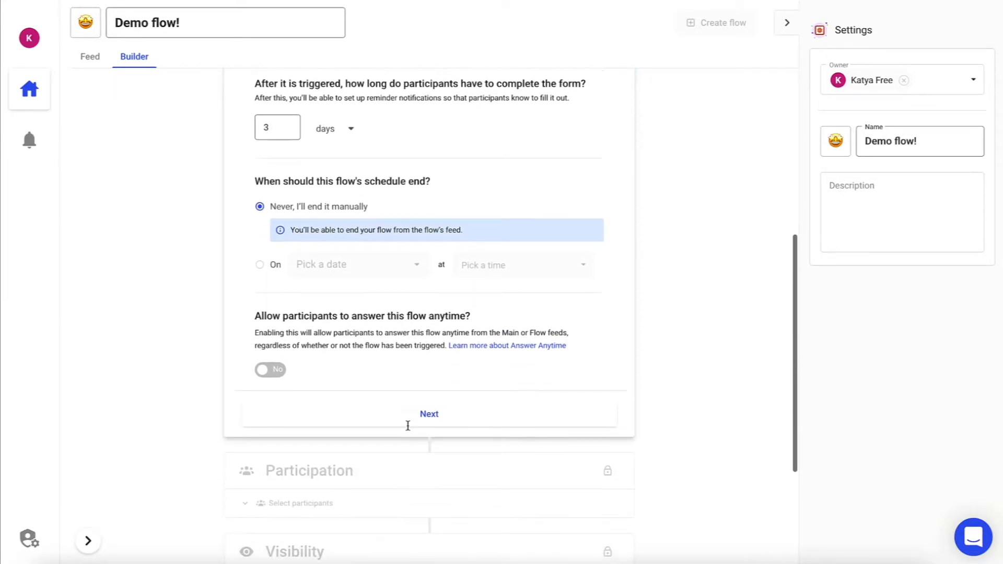
click(264, 370)
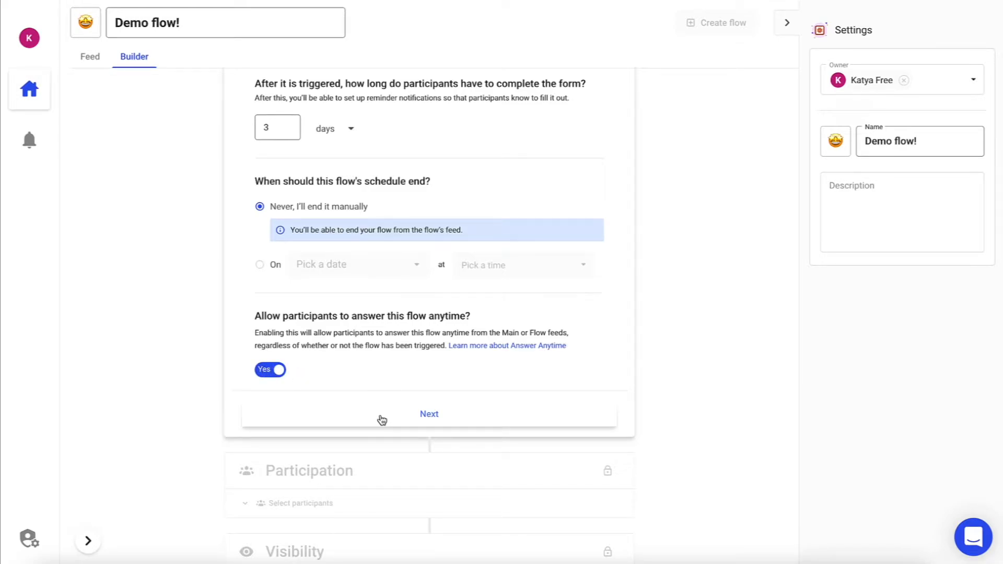
click(393, 411)
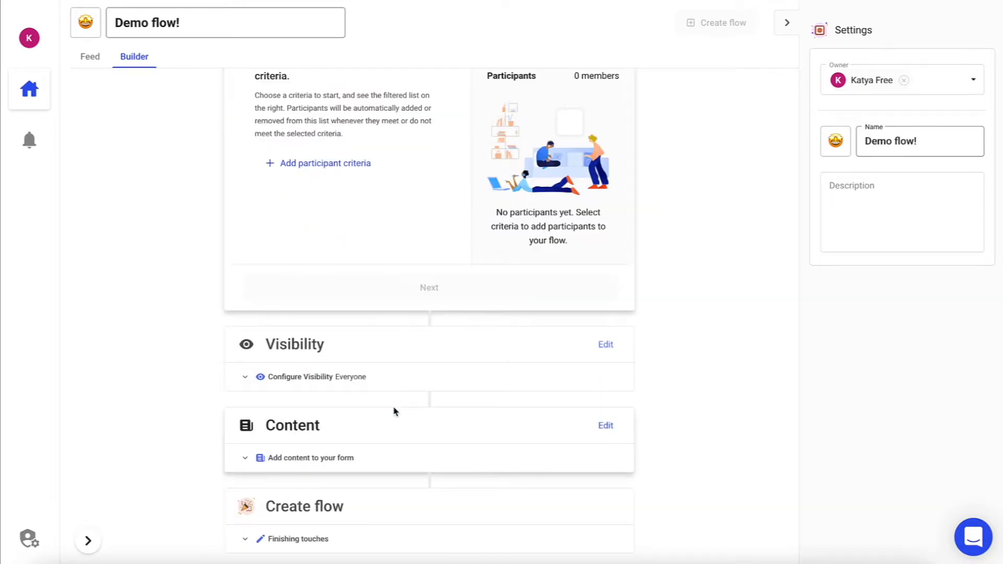
Add participants whose department is Product or Engineering and complete the participation section
click(329, 281)
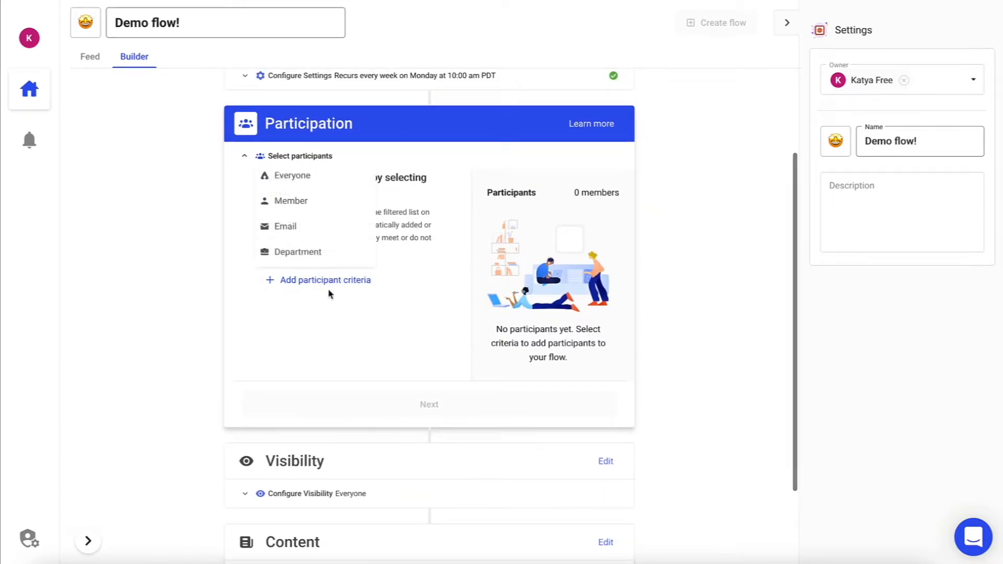
click(298, 261)
click(418, 214)
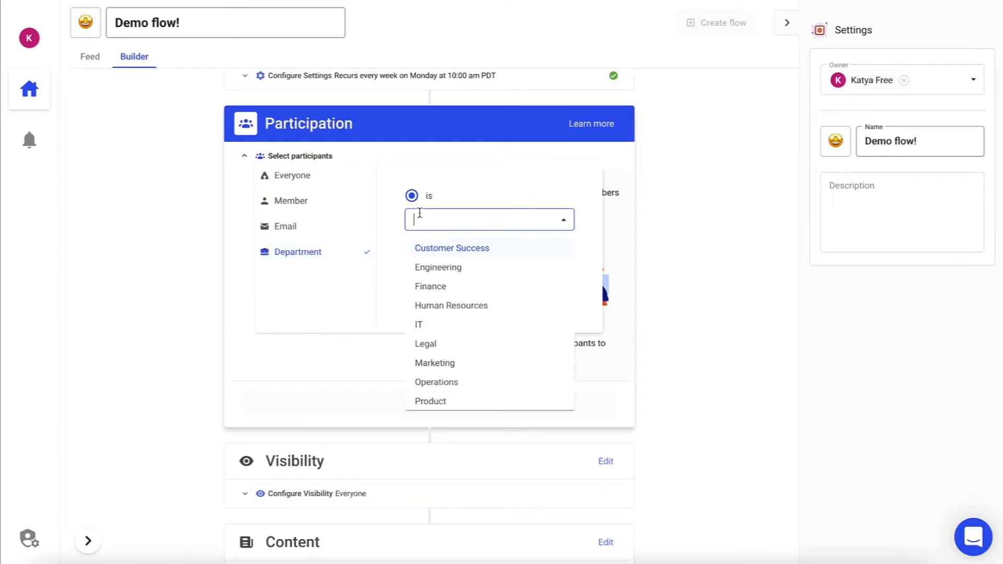
text(produc)
click(434, 248)
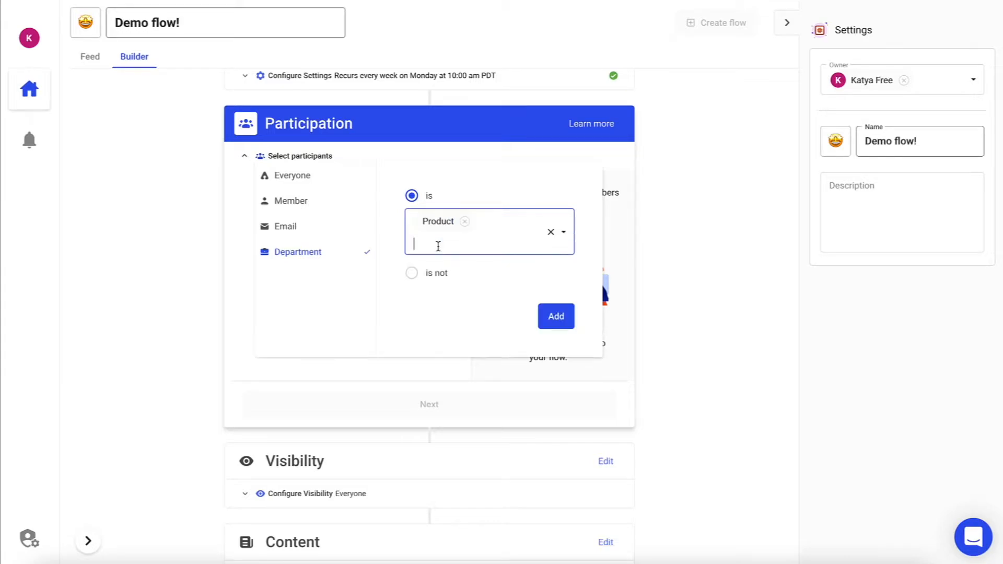
text(p)
key(BackSpace)
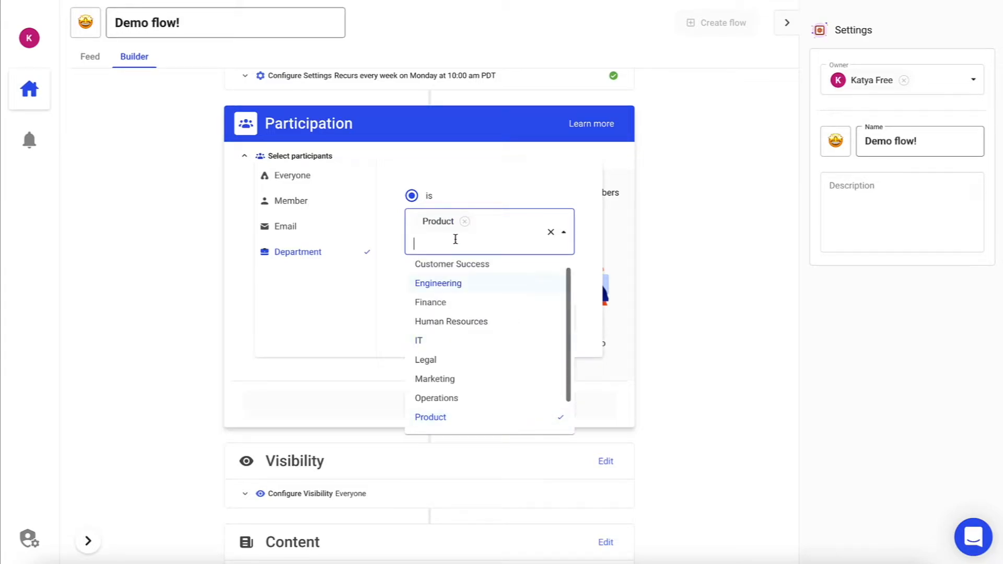
text(engin)
click(457, 271)
click(554, 340)
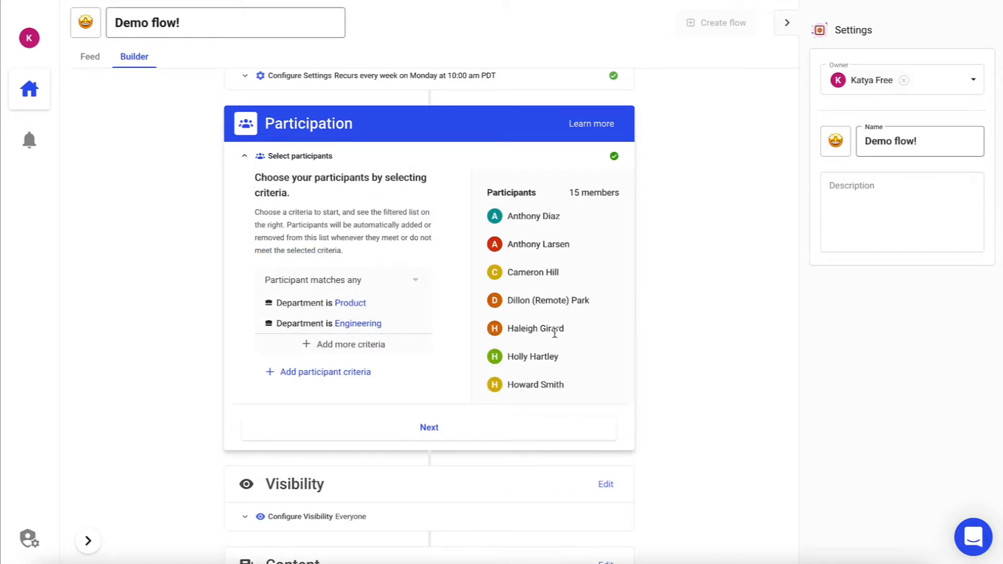
click(422, 424)
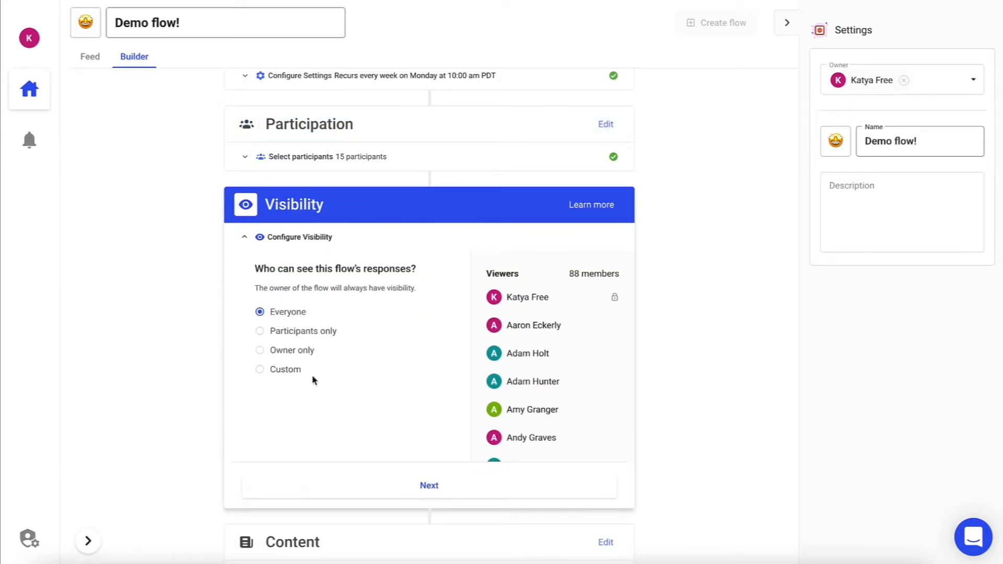
Set response visibility to Custom, add two specific members as viewers, and complete the visibility section
click(260, 370)
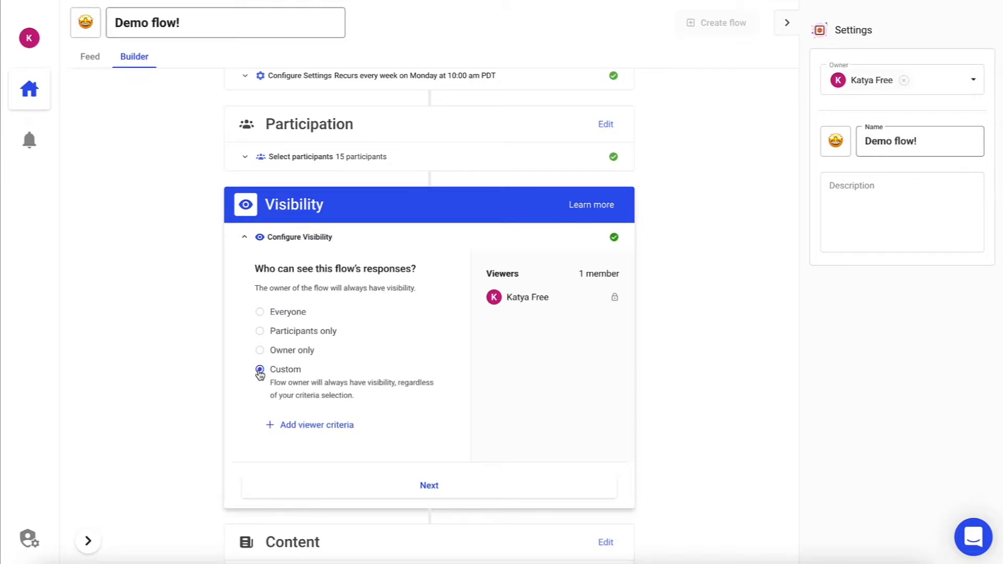
click(302, 426)
click(302, 348)
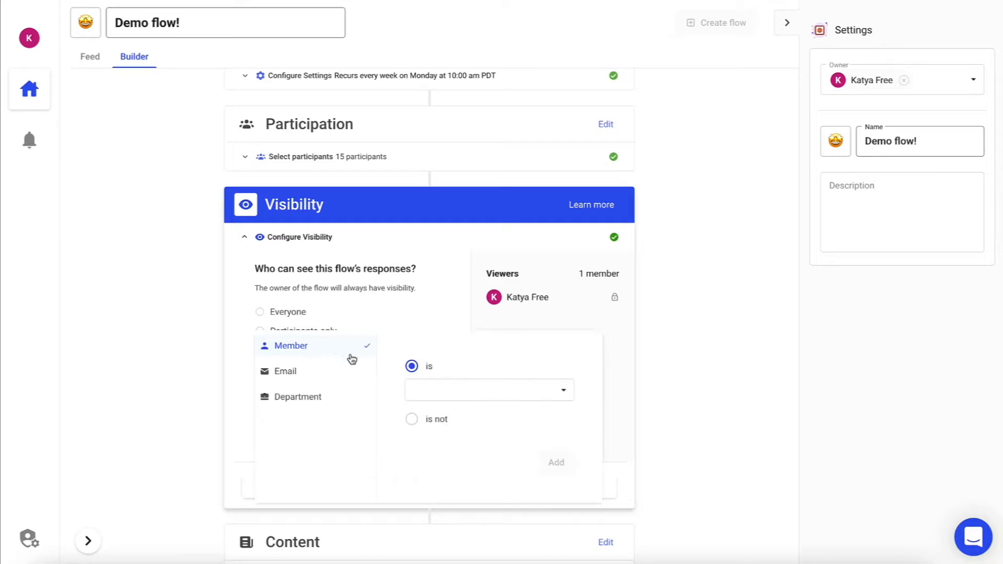
click(432, 391)
text(brook)
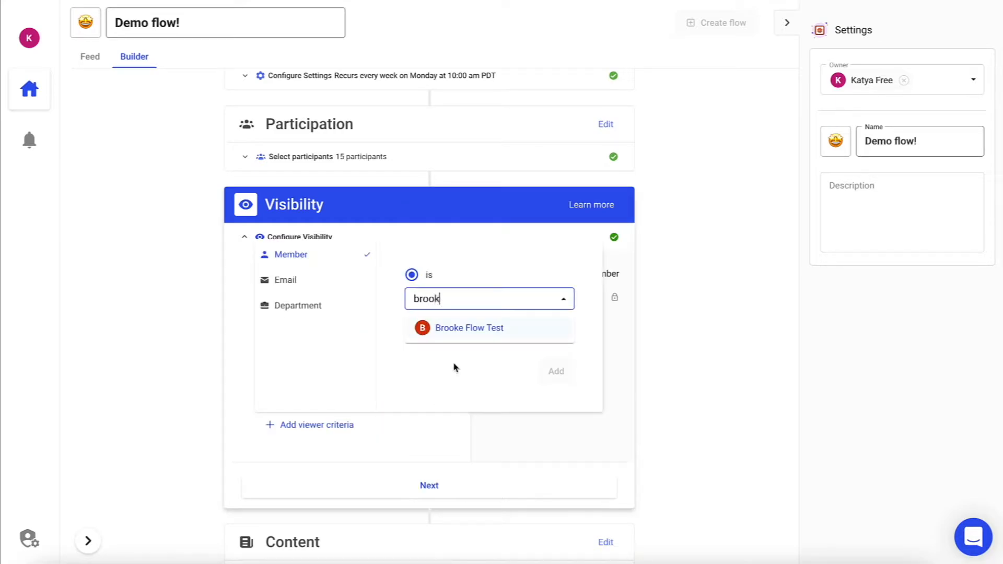
click(477, 329)
text(josh)
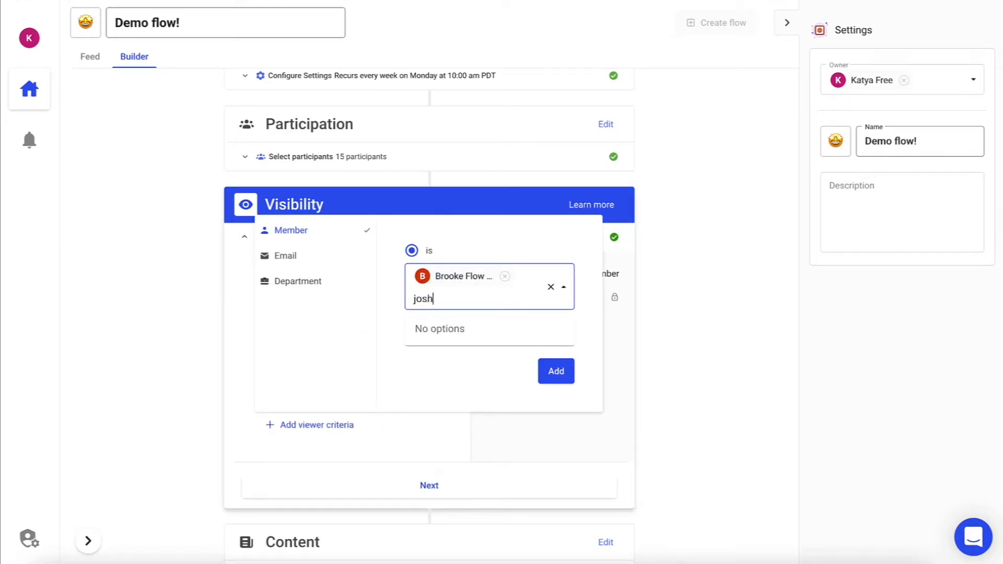
click(458, 329)
click(555, 381)
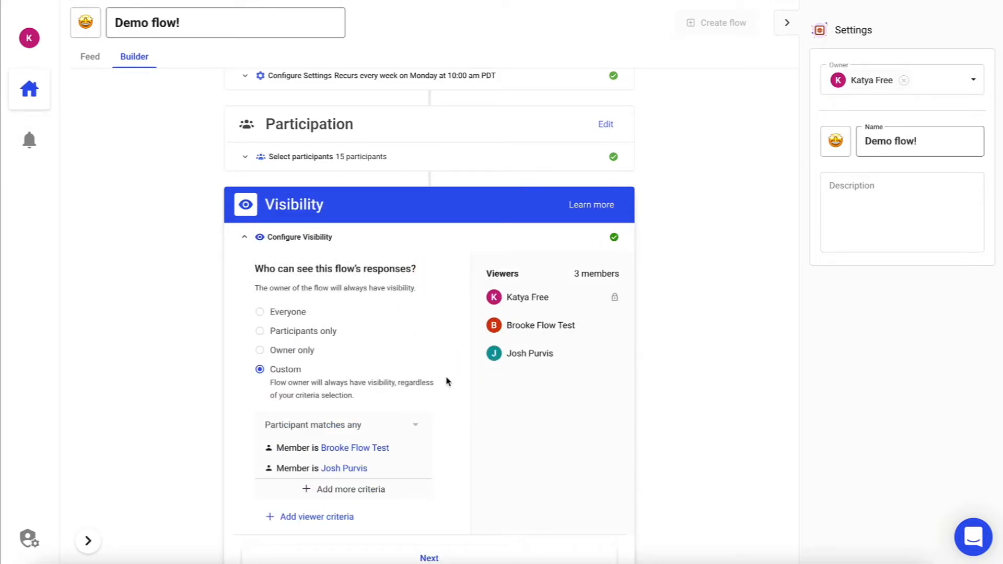
scroll(447, 381, down, 1)
scroll(446, 381, down, 1)
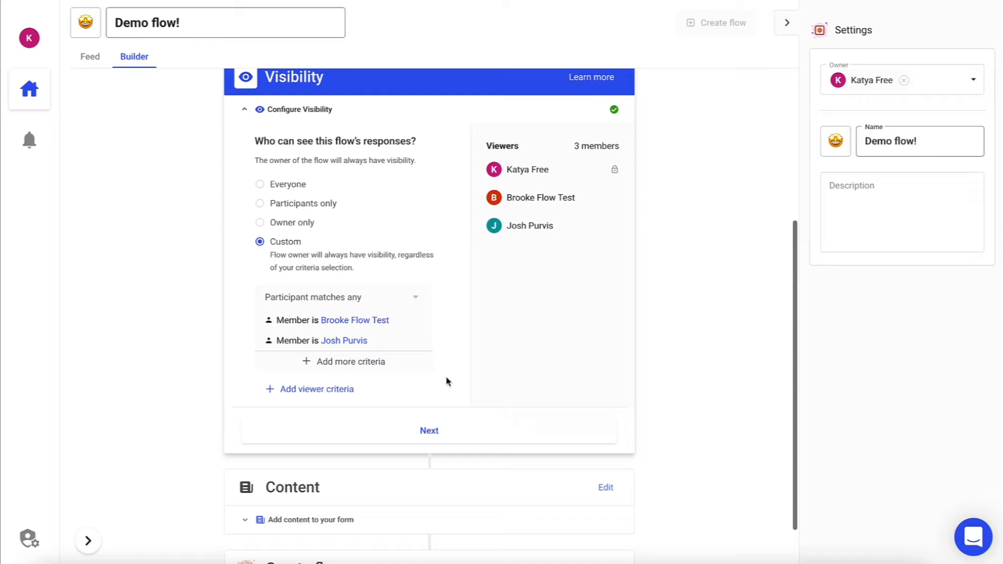
click(439, 433)
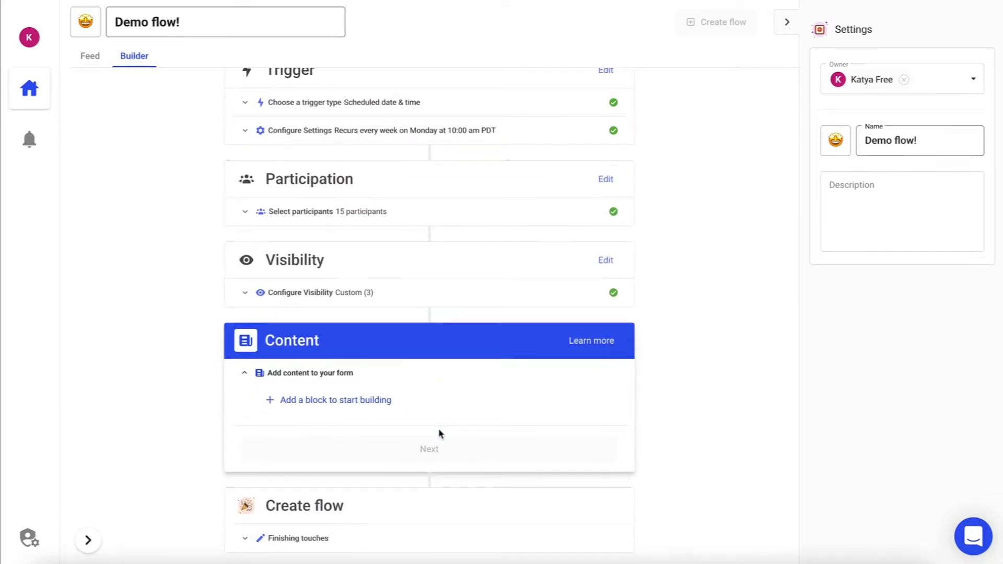
Add an Open Ended block to the form with the question text "Showing you how to add a block!"
click(380, 402)
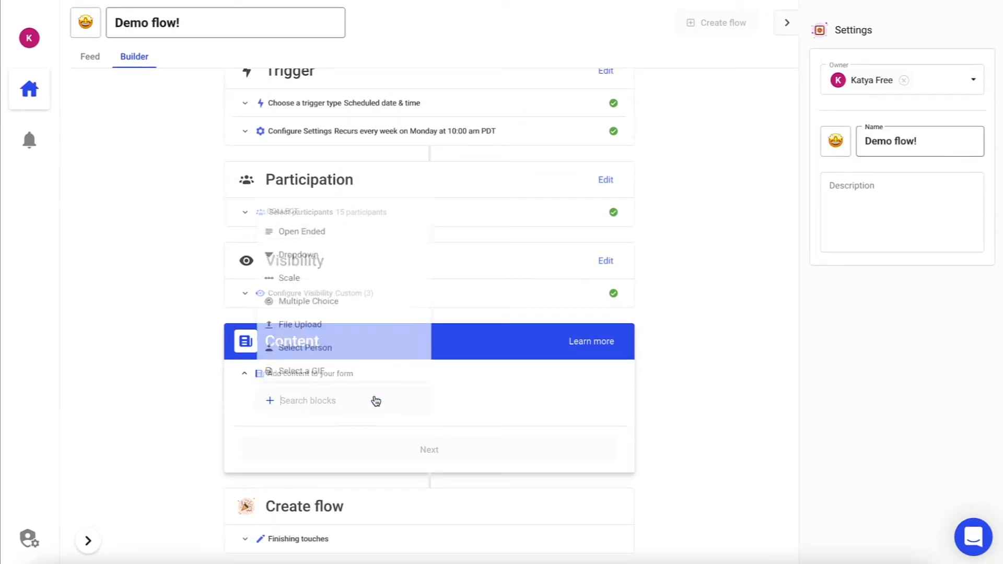
click(305, 239)
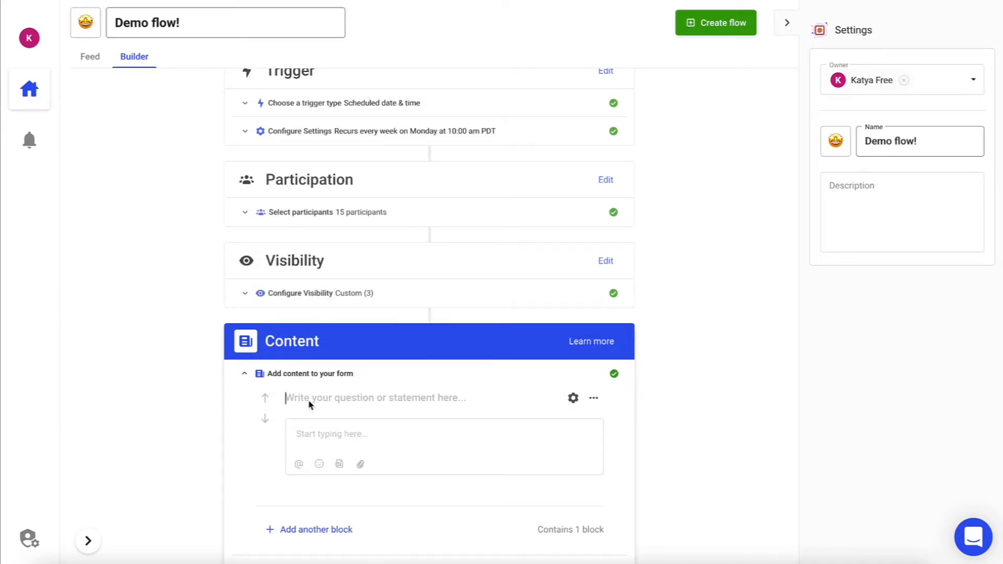
text(Showing you how to add a block!)
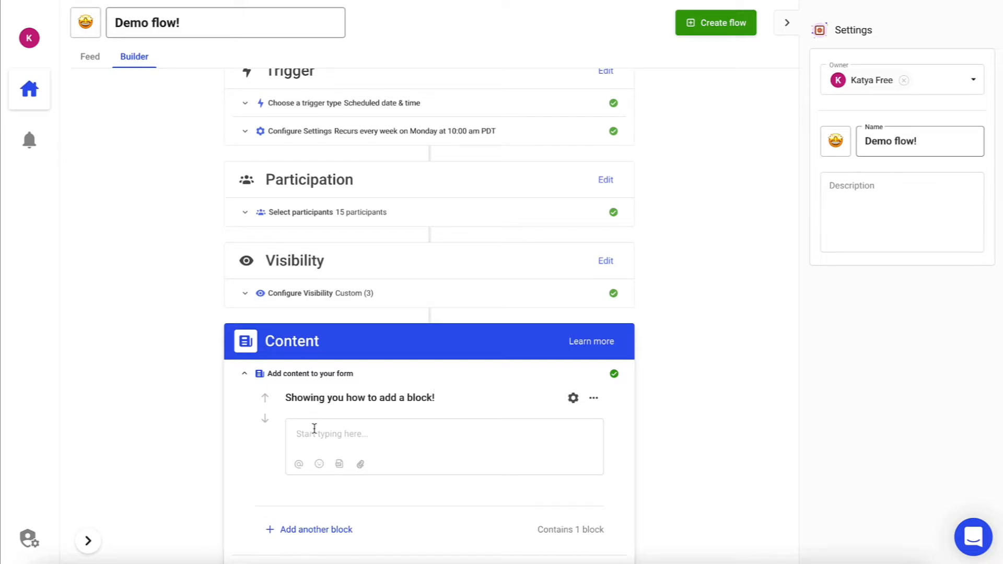
Add the description "Descriptions are optional! But they can help add more context to the block" to the Open Ended block
click(573, 398)
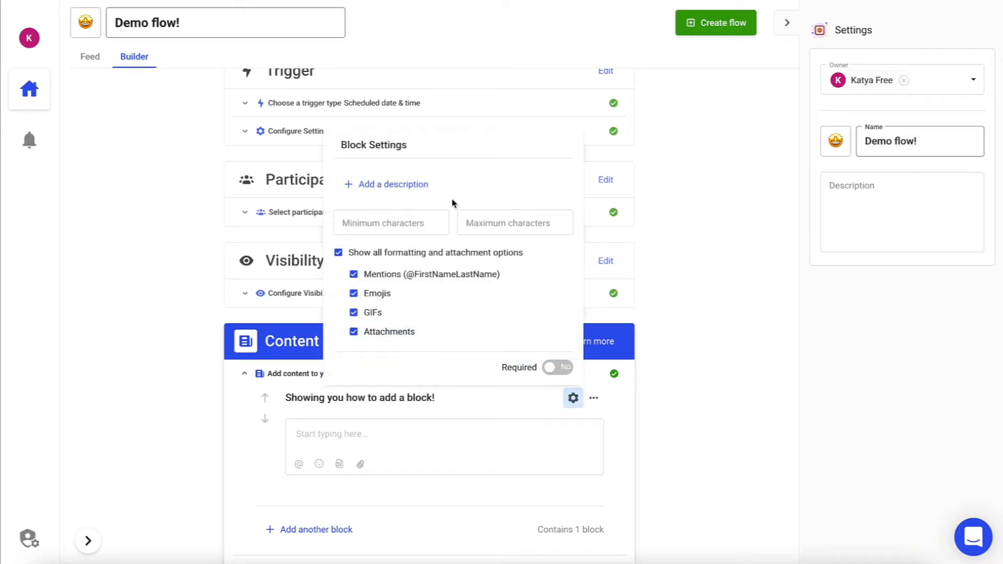
click(425, 183)
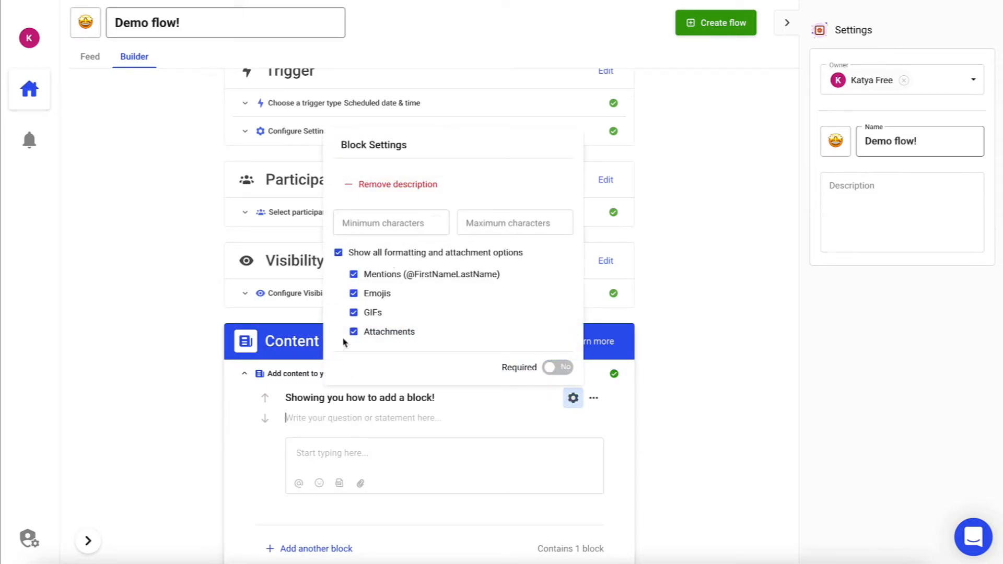
click(309, 422)
text(Descript)
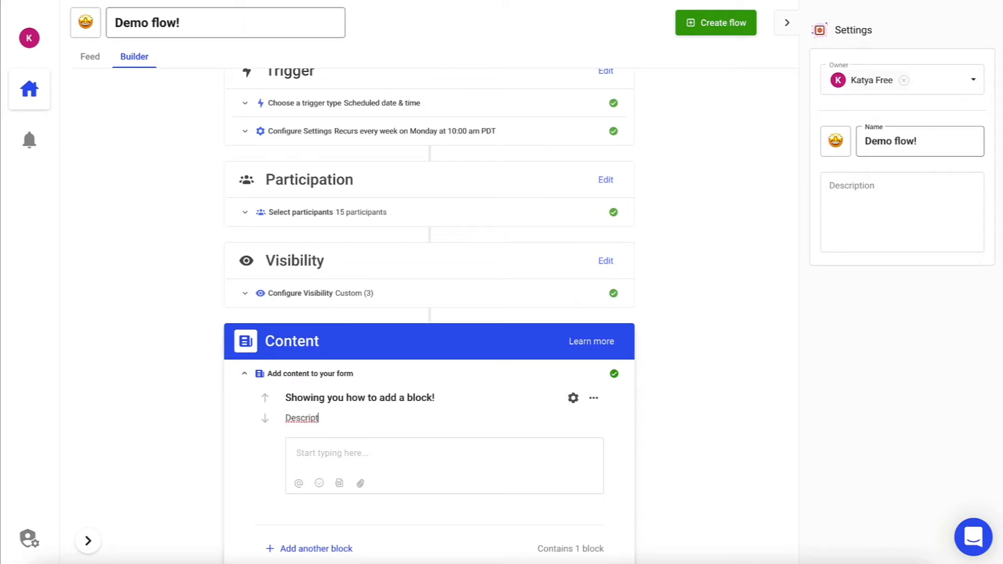
text(ions are optional! But they)
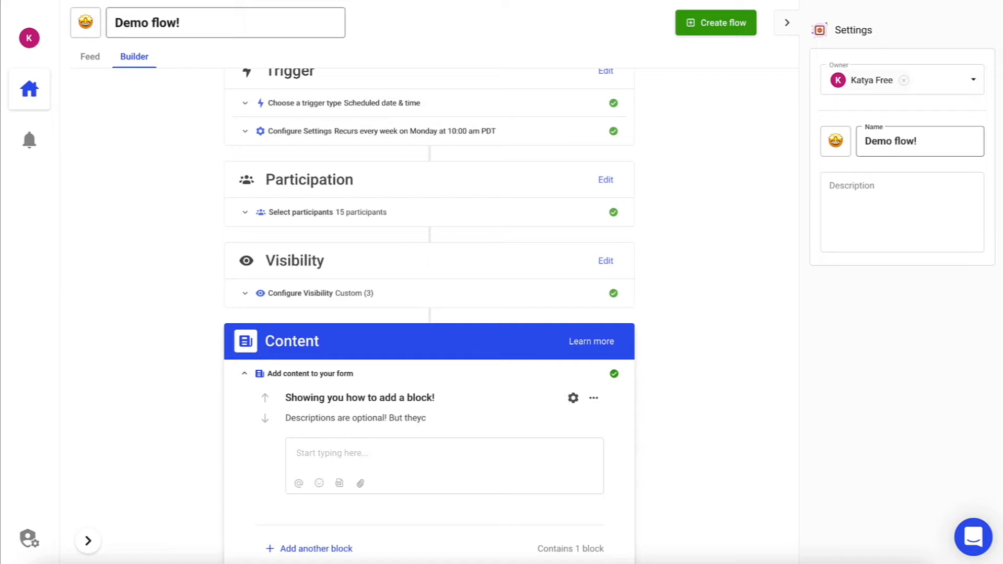
text( can help add more context to the block)
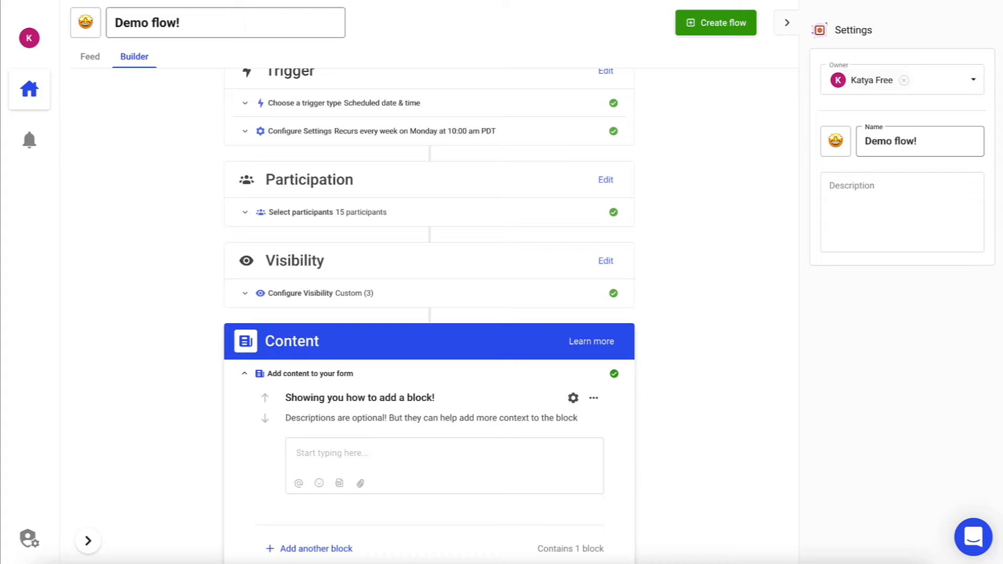
Add a Dropdown block below the Open Ended block with the question text "Add a dropdown block!"
scroll(428, 313, down, 3)
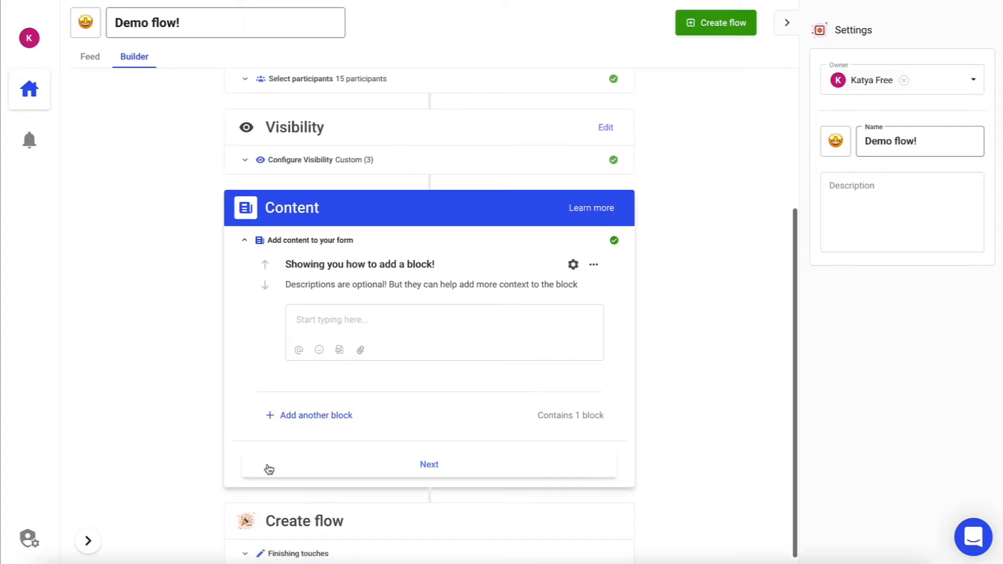
click(310, 415)
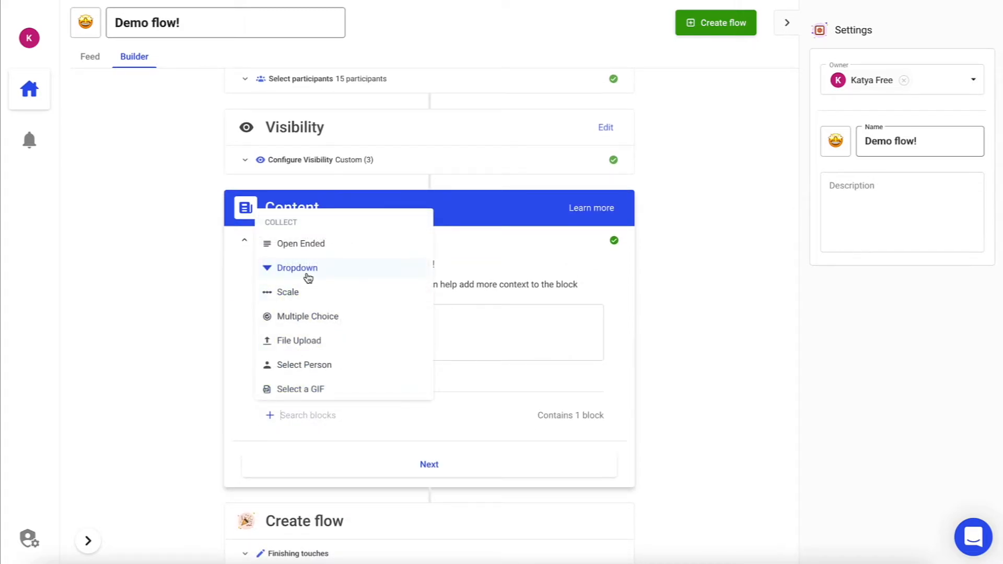
click(305, 274)
click(329, 373)
text(Add a dropdown block!)
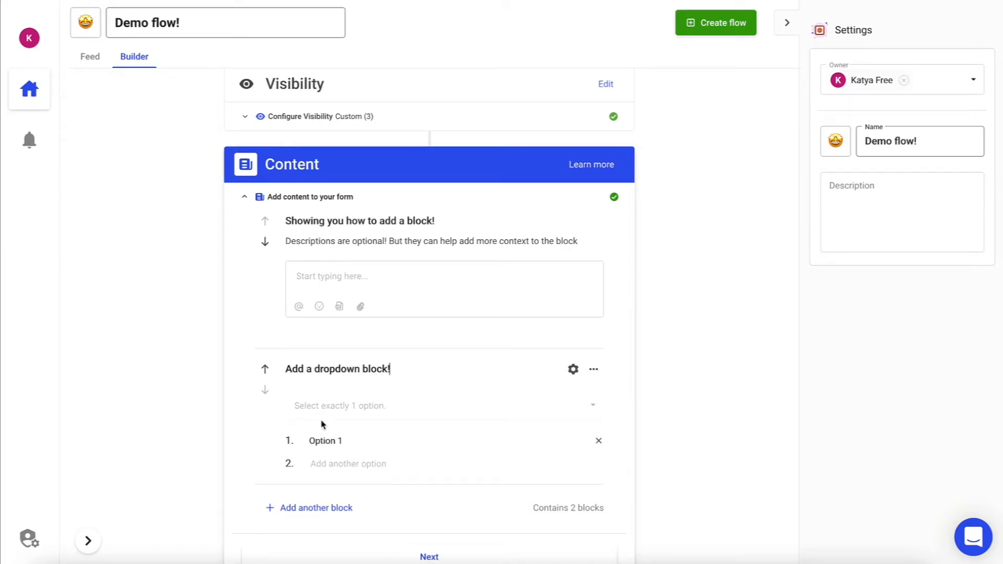
Add "Another option" and "More options OMG" as the second and third options of the dropdown block
click(352, 462)
text(Another option)
click(352, 484)
text(More options OMG)
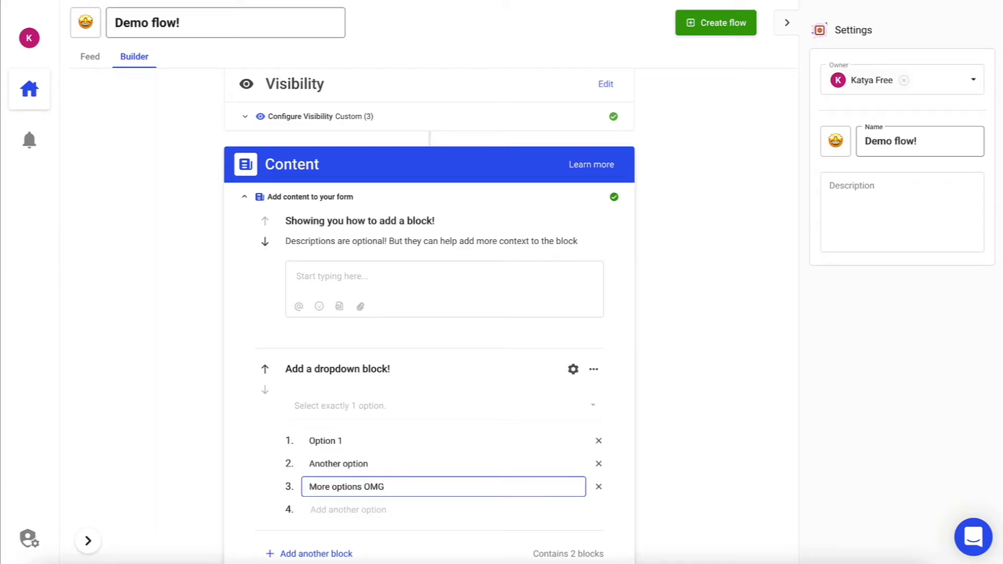
Set the dropdown block to require selecting exactly 2 options and make it a required question
click(573, 369)
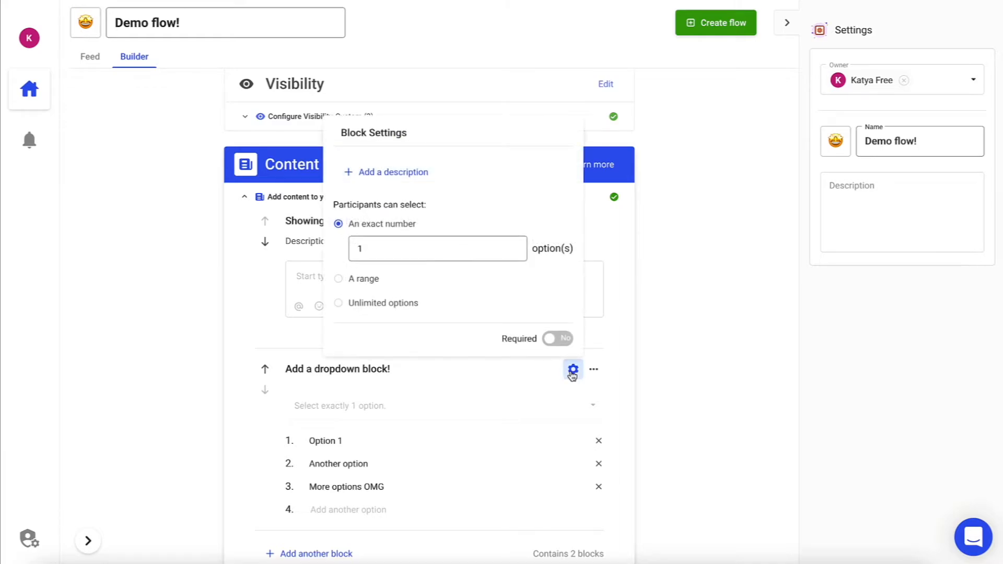
click(368, 256)
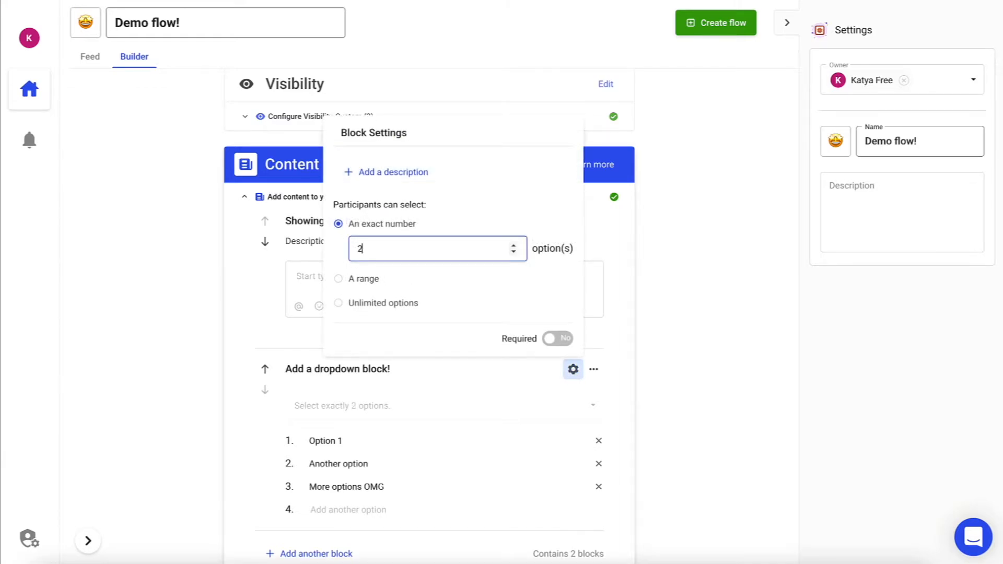
click(557, 338)
click(528, 382)
Add a Select a GIF block with the question text "Who doesn't love GIFs?!" and complete the content section
scroll(527, 381, down, 3)
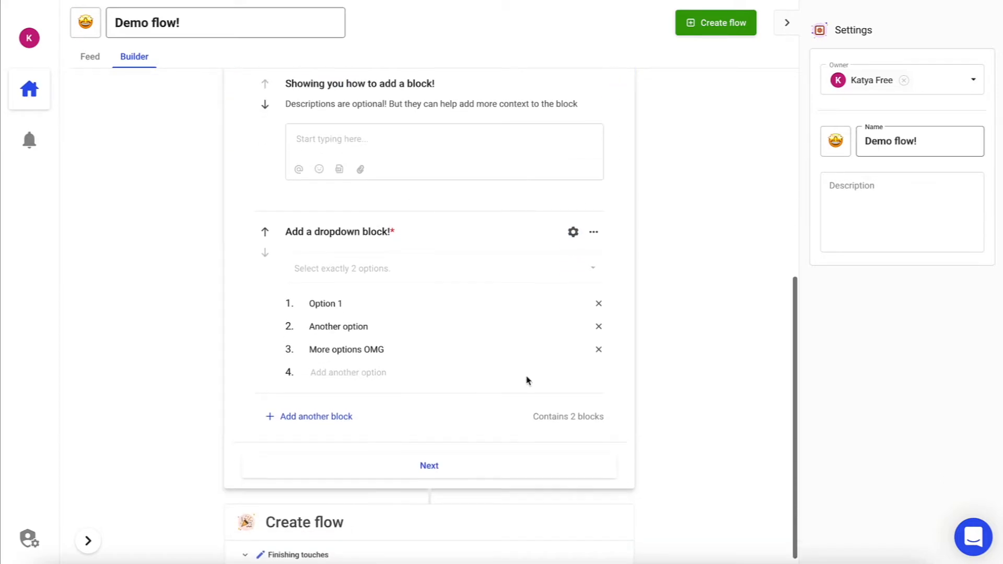
click(337, 401)
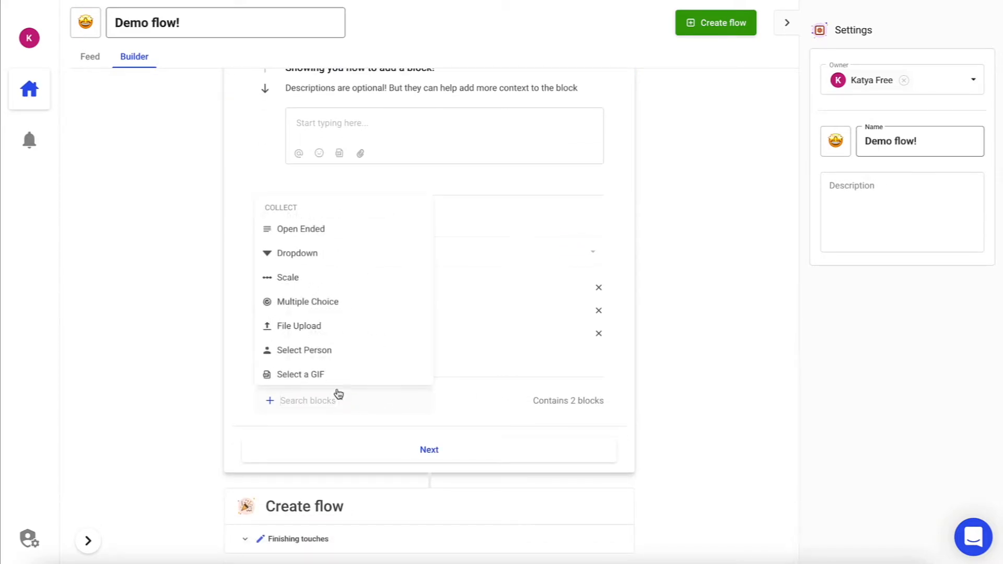
click(336, 384)
click(327, 397)
text(Who doesn't love G)
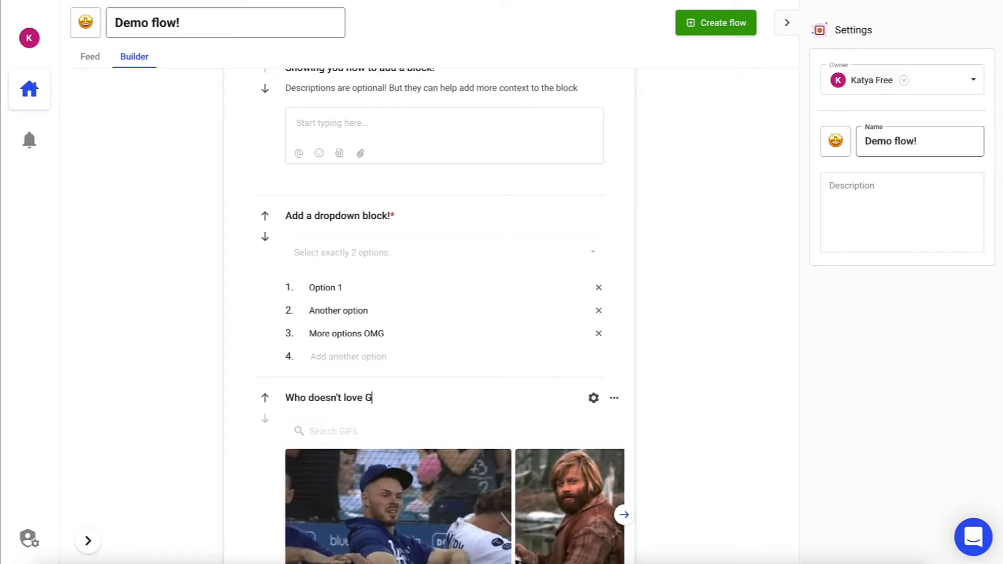
text(IFs?!)
scroll(429, 313, down, 4)
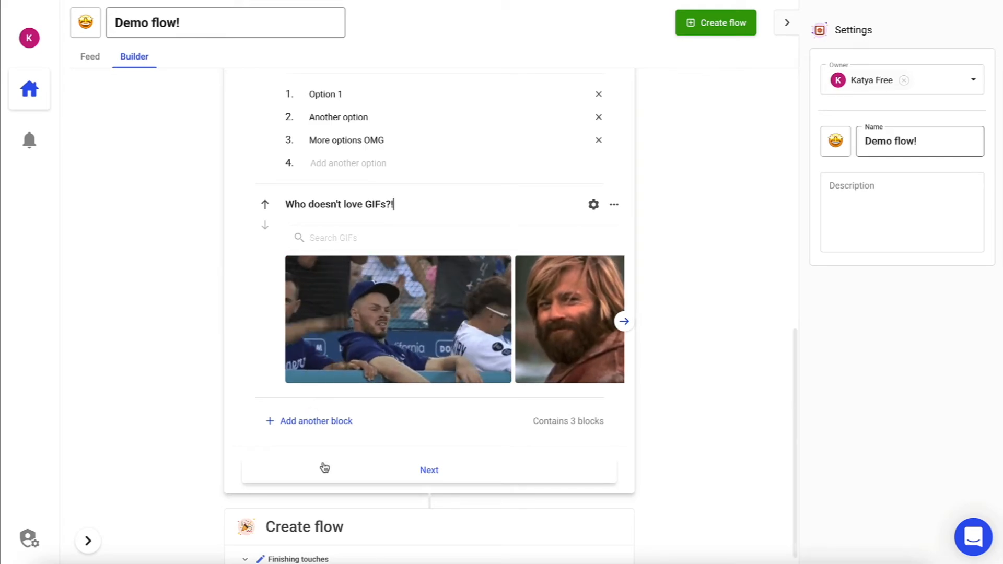
click(323, 466)
Enter a flow description saying it gives participants and viewers an idea of what the flow is about and can be serious or fun
click(412, 425)
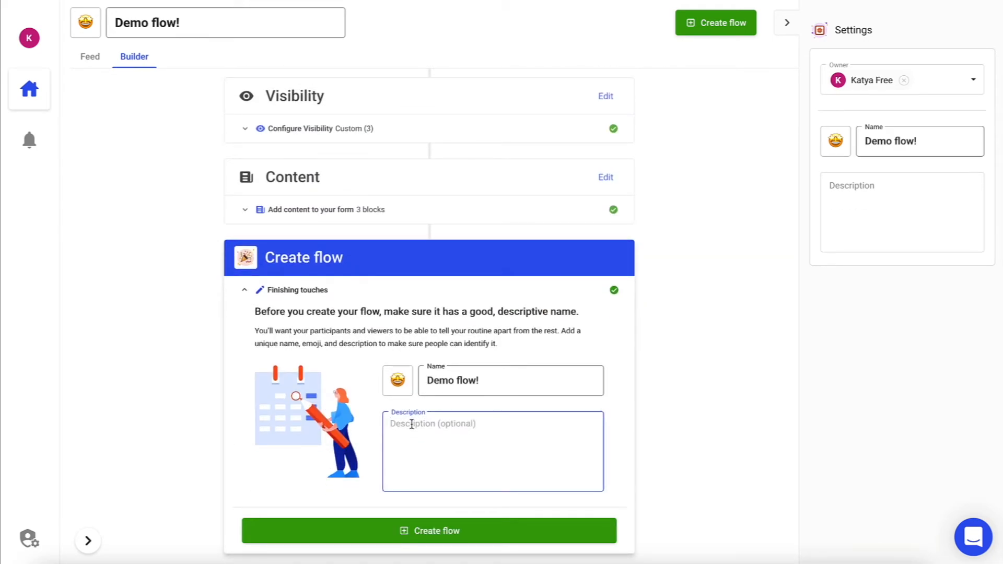
text(Add a de)
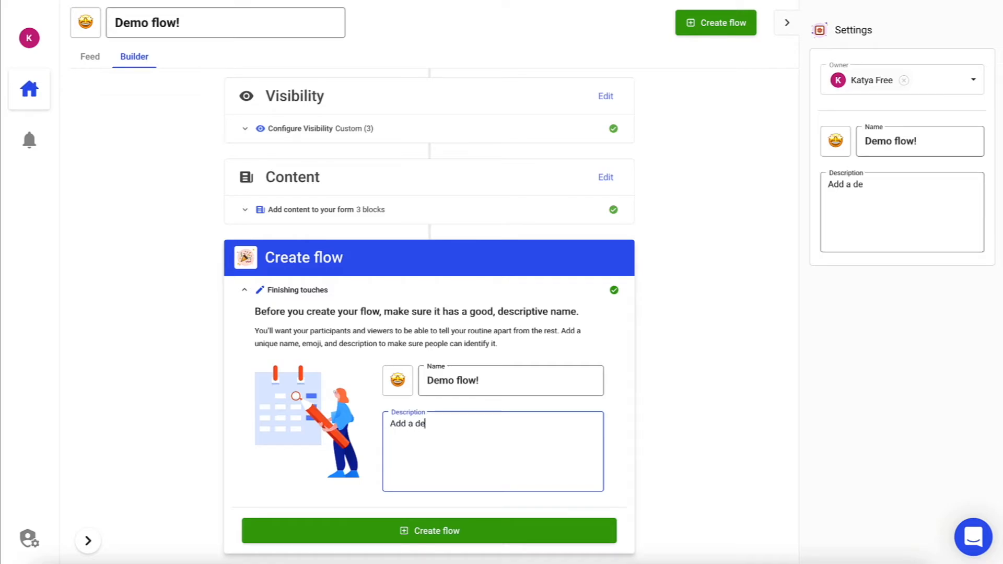
text(scription to your flow to give your partic)
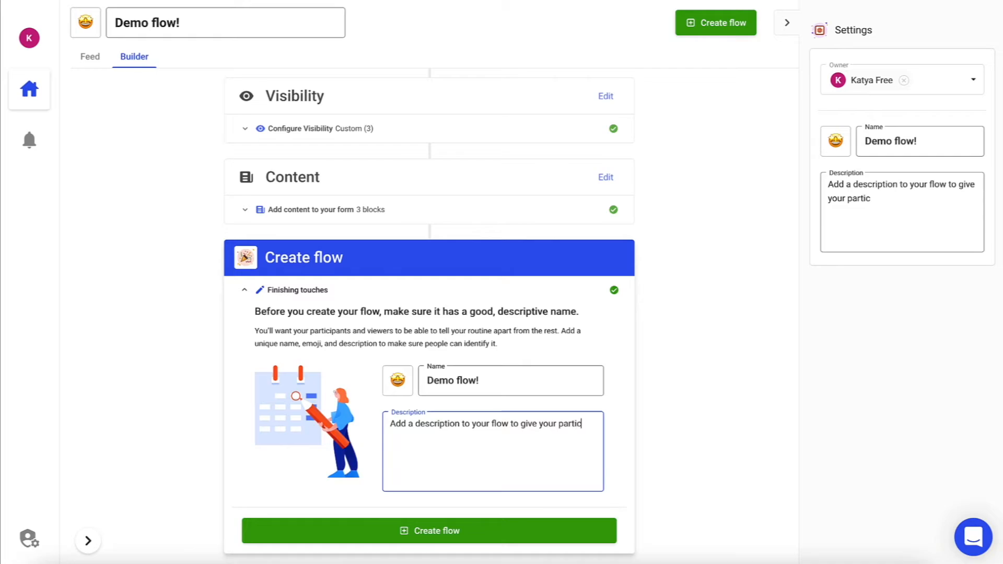
text(ipants and viewers an idea of what this flow is all about)
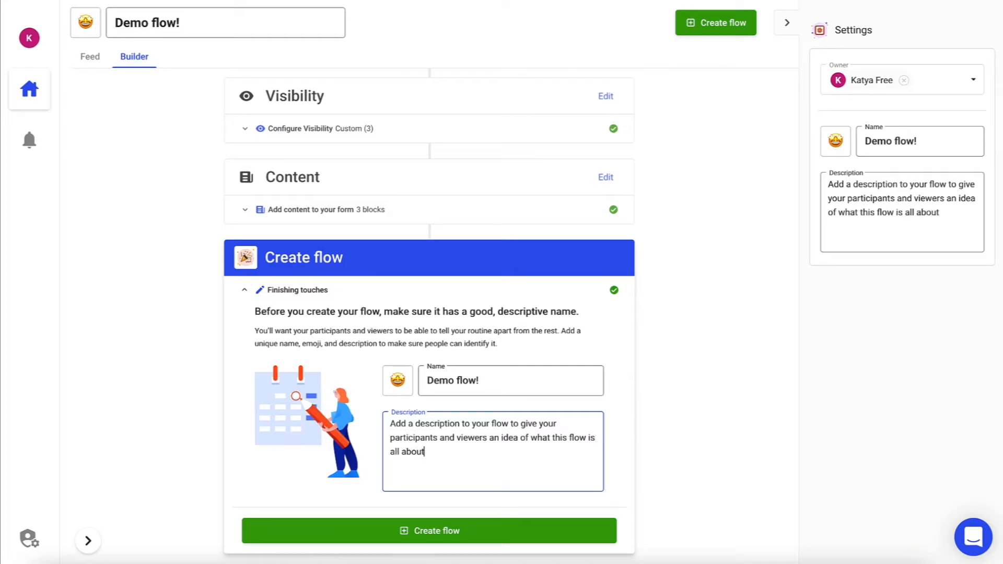
text(! It can be as)
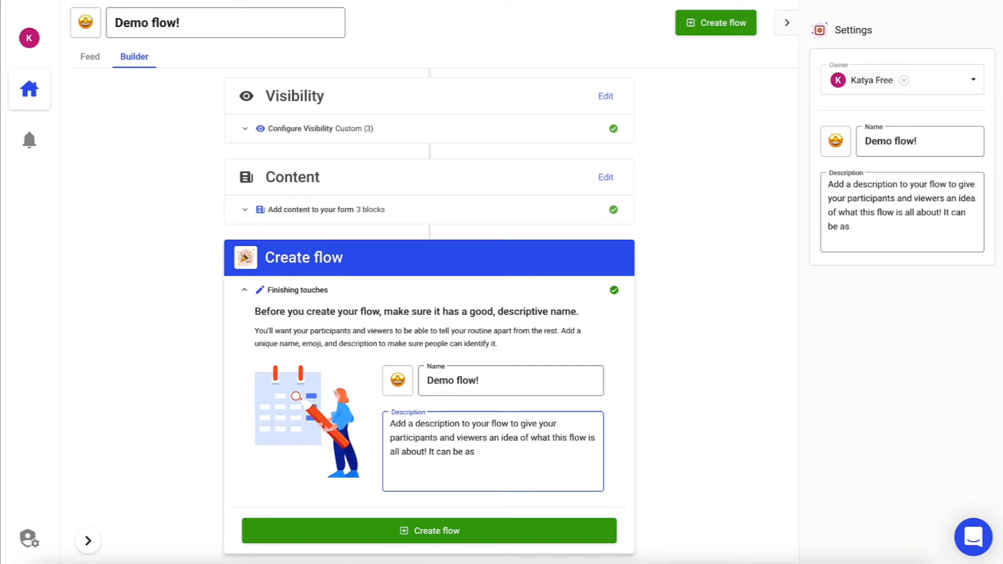
text( serious or fun as you'd like :))
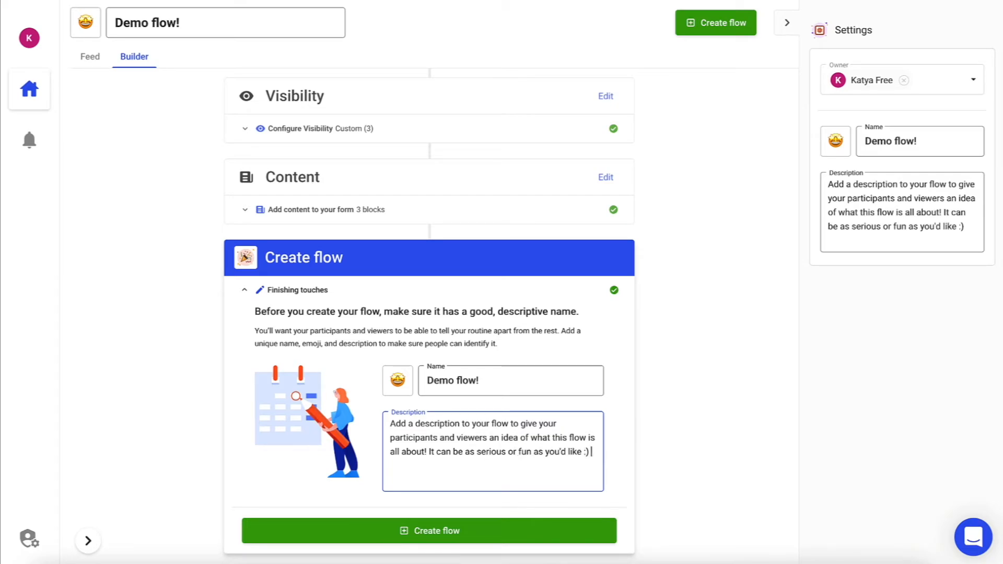
Create the flow and view its feed
click(358, 534)
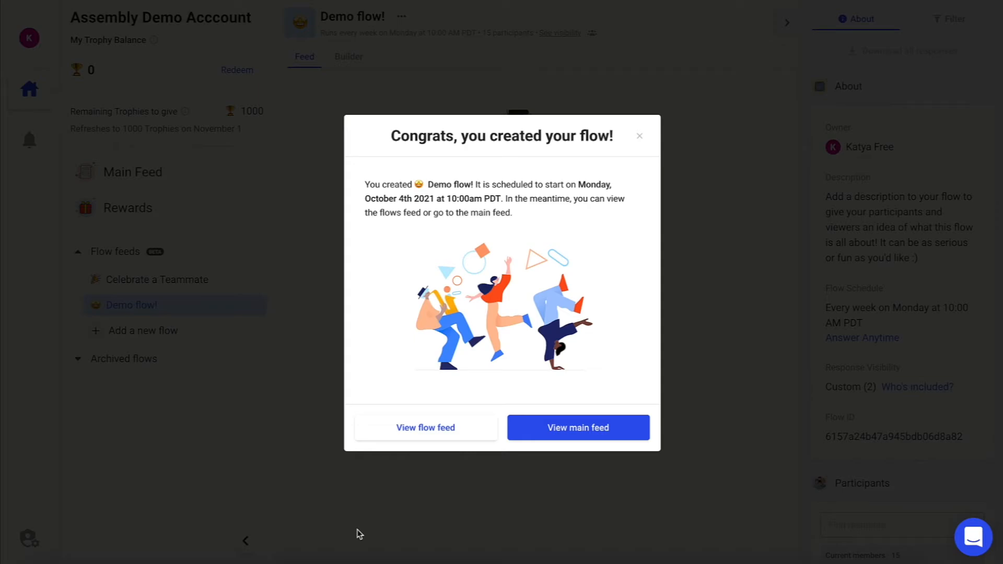
click(418, 433)
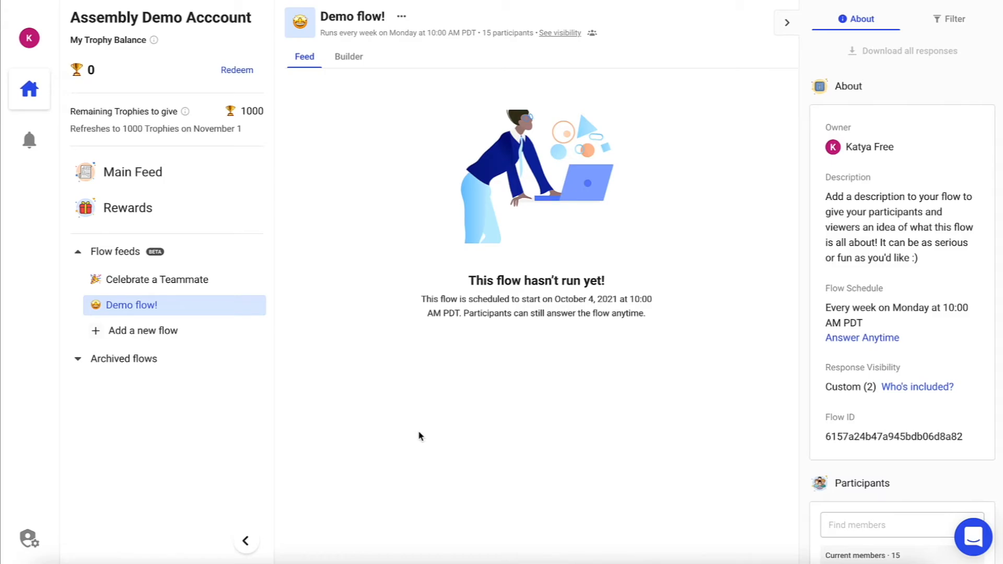
Reopen the flow for editing and set its trigger to start on October 5, 2021 at 9:00 am
click(359, 56)
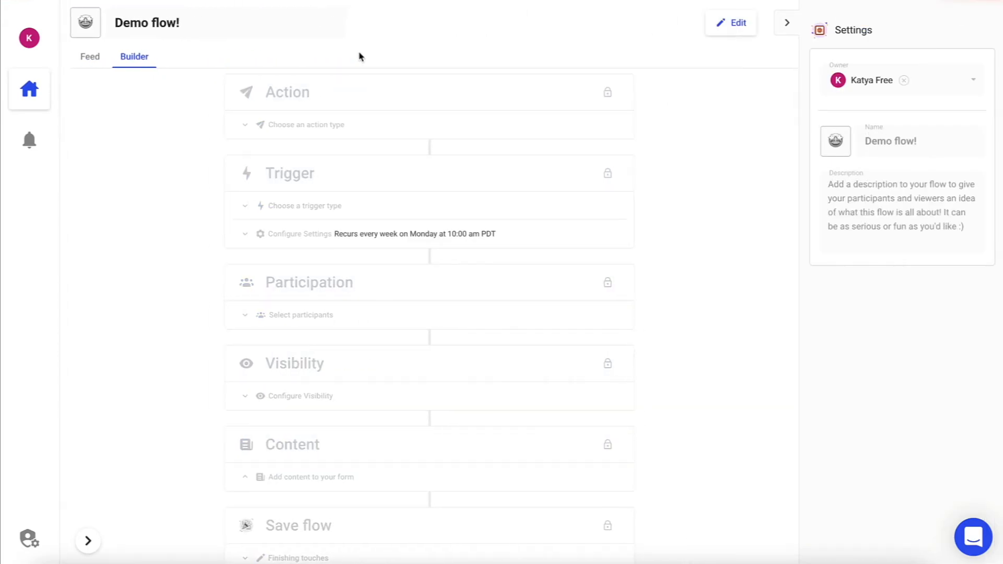
click(726, 22)
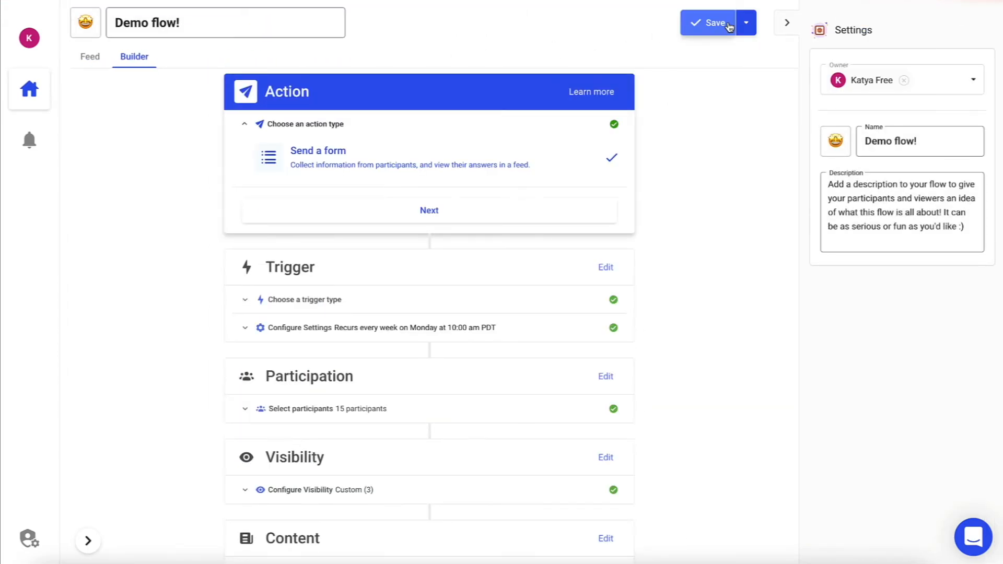
click(388, 337)
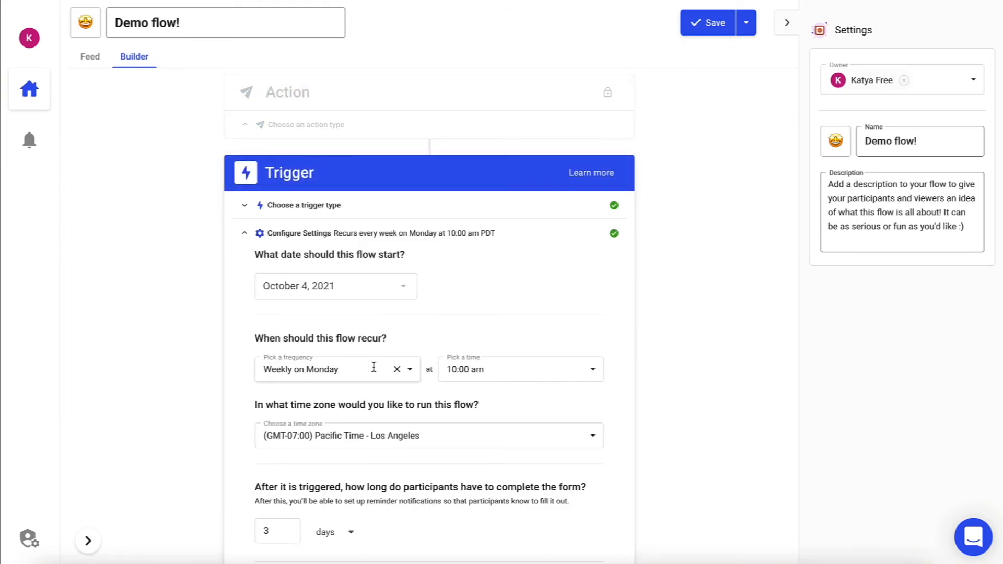
click(351, 286)
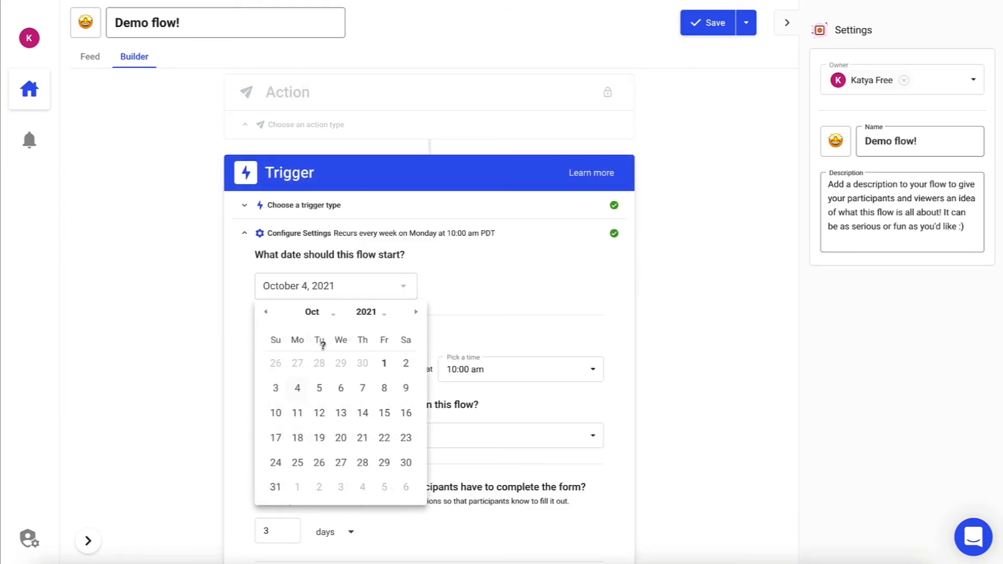
click(316, 389)
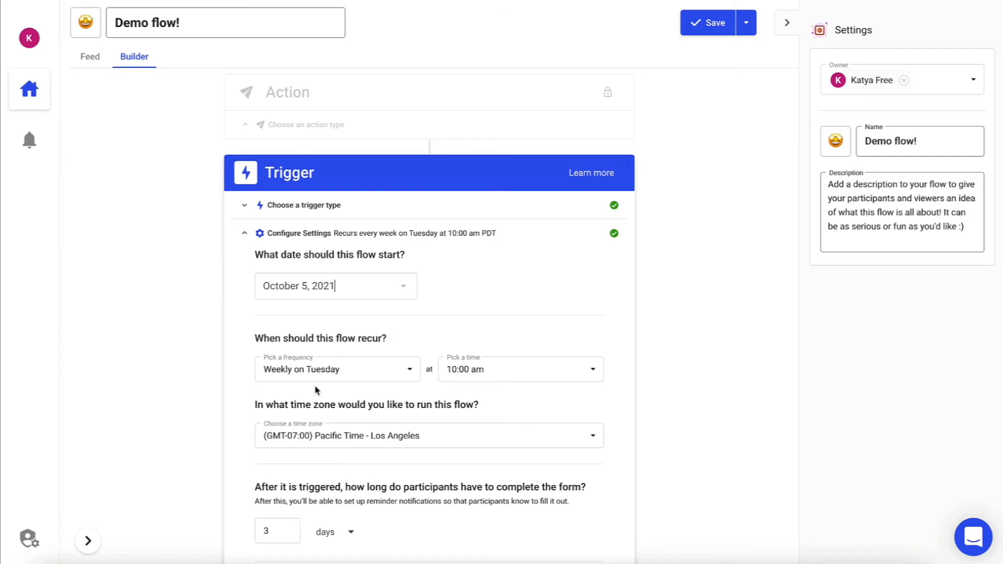
click(459, 370)
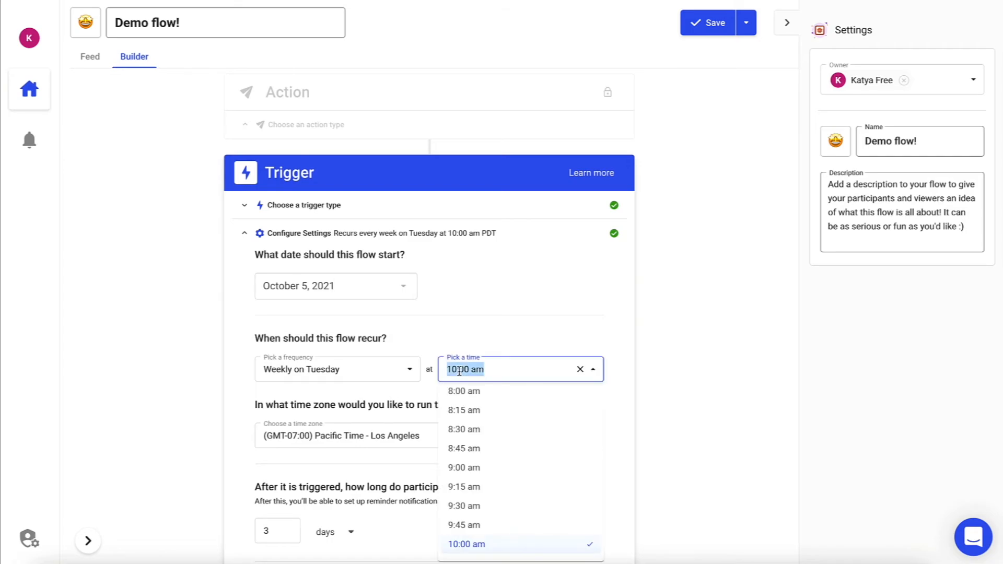
text(9)
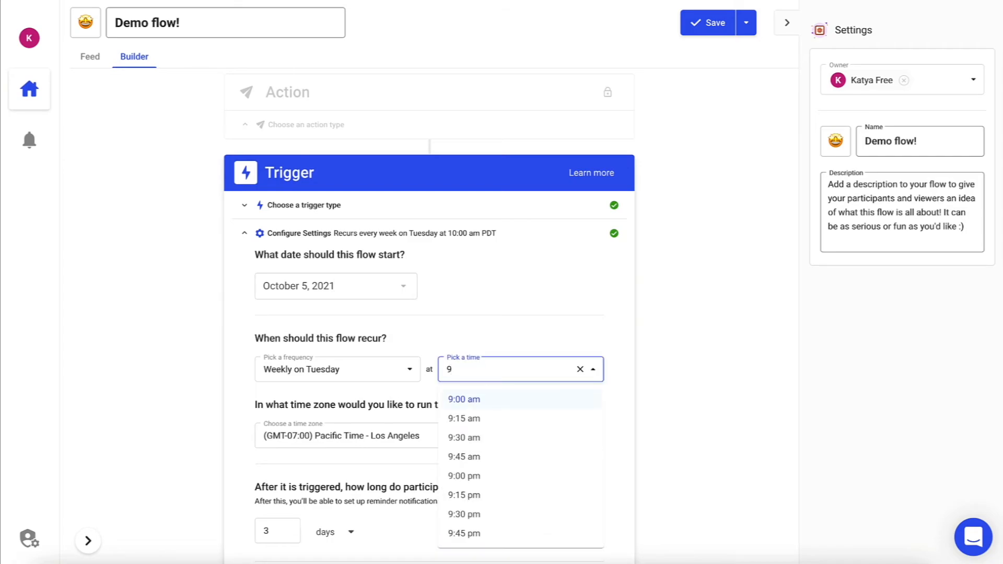
click(507, 405)
Stop participants from answering the flow anytime and complete the trigger section
scroll(509, 407, down, 8)
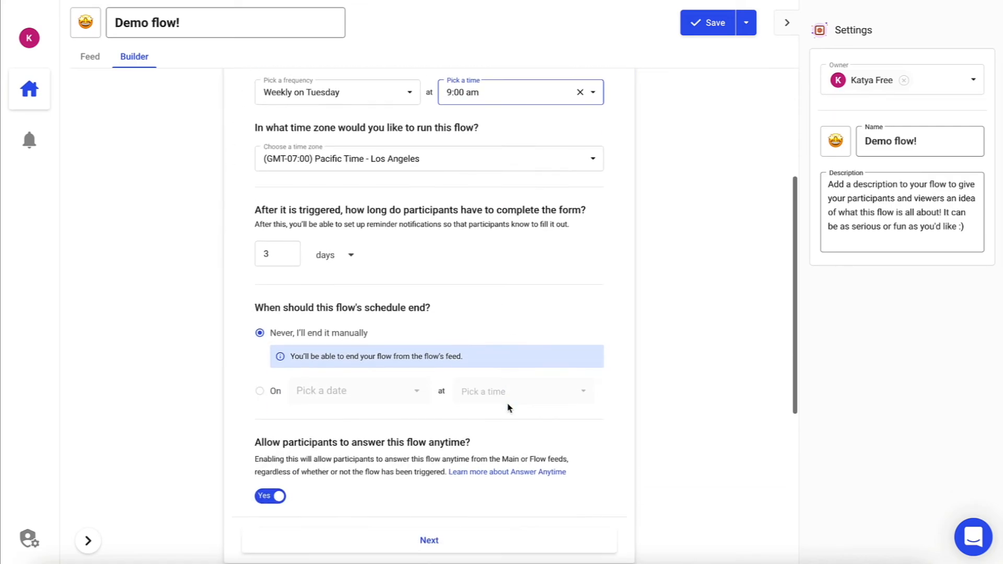
click(277, 377)
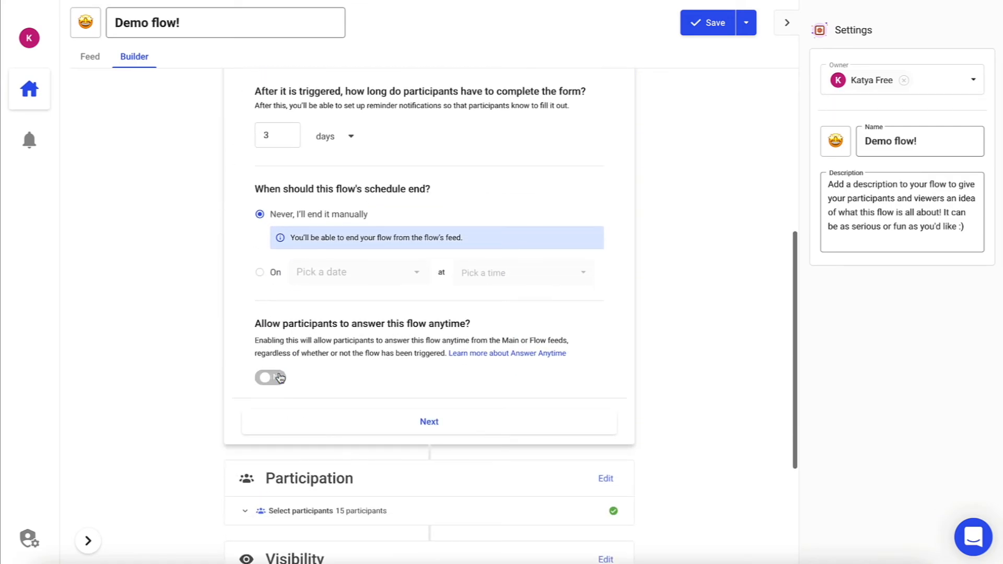
click(394, 422)
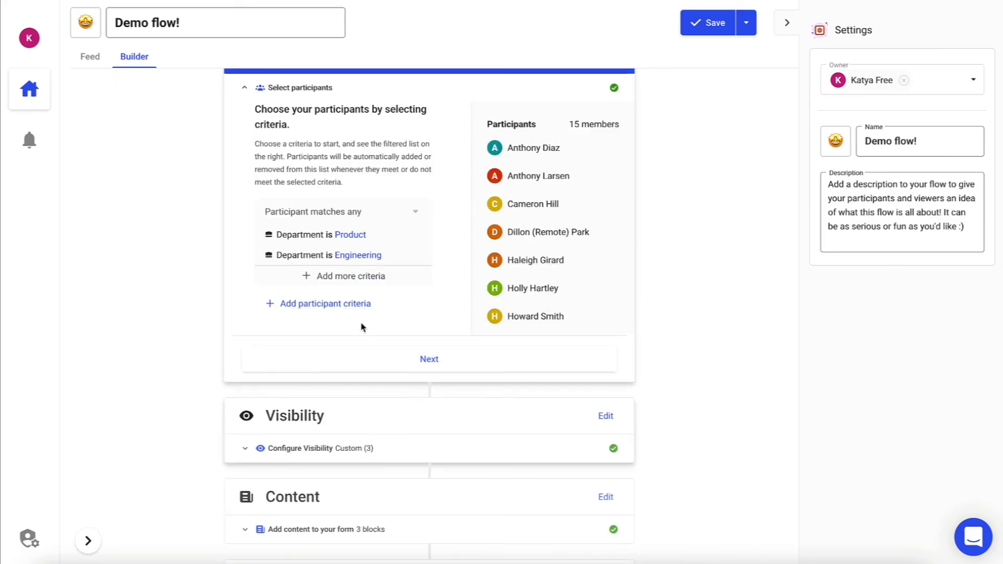
Add a participant criterion excluding the flow's owner using Member "is not", and complete the participants section
click(354, 284)
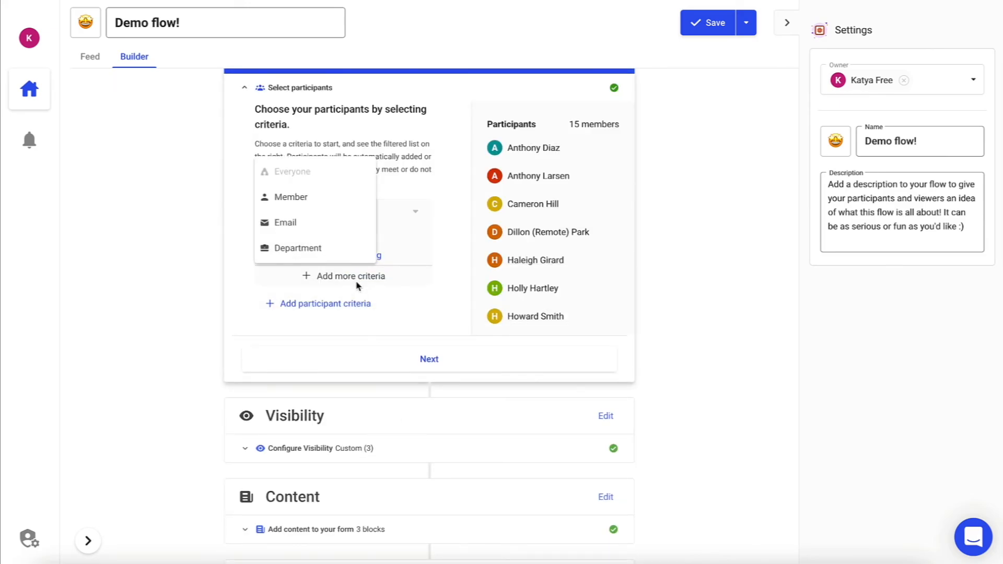
click(311, 207)
click(412, 246)
click(431, 245)
text(ka)
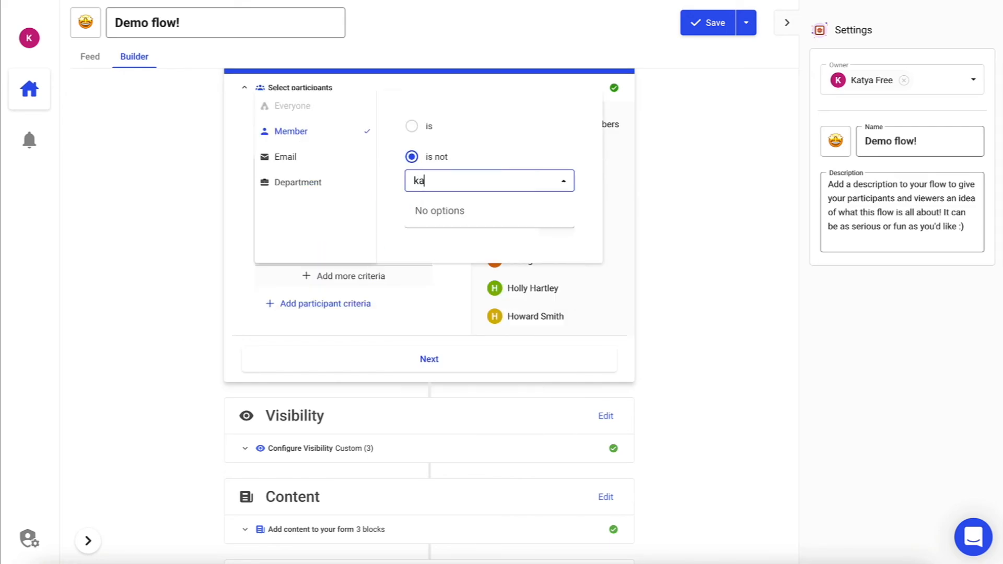
text(tya)
click(452, 212)
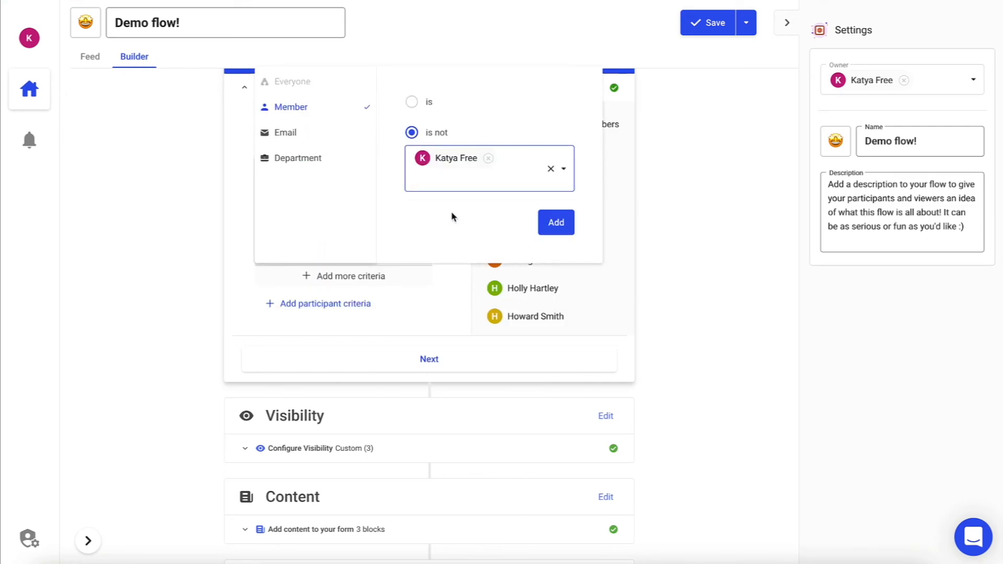
click(557, 223)
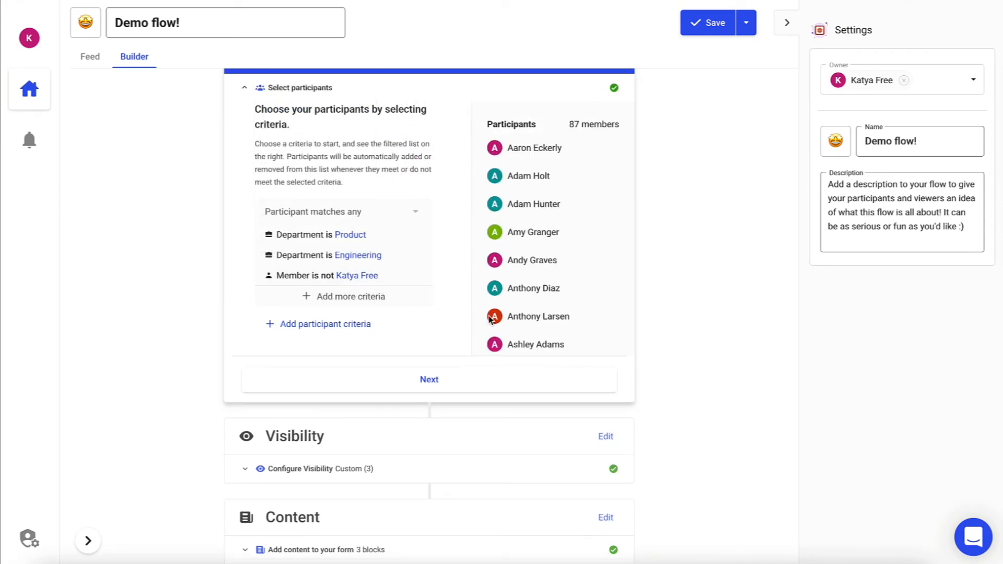
click(419, 379)
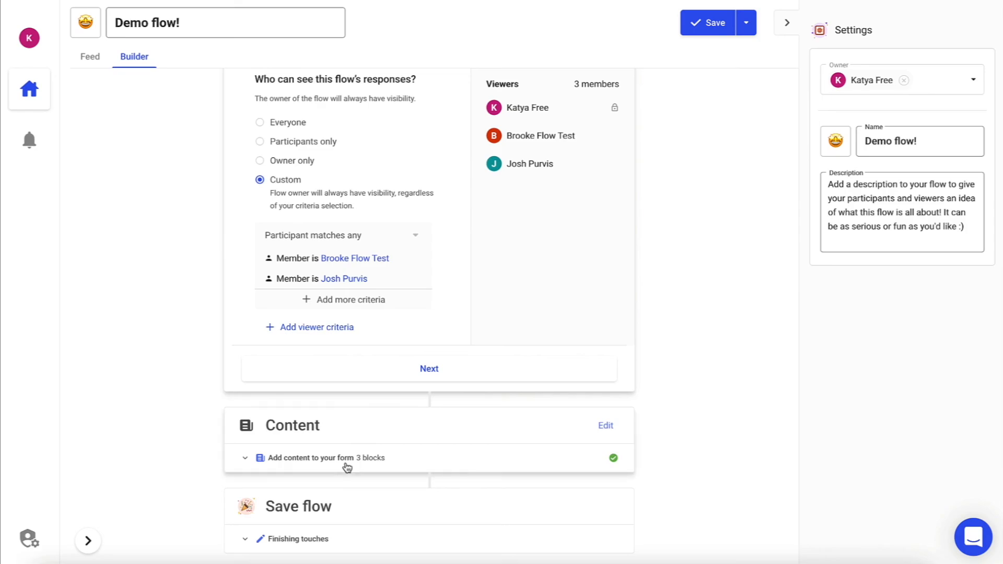
Go through the form's Content section without editing its blocks, proceed to the finishing touches, and save the flow
click(346, 465)
scroll(347, 467, down, 5)
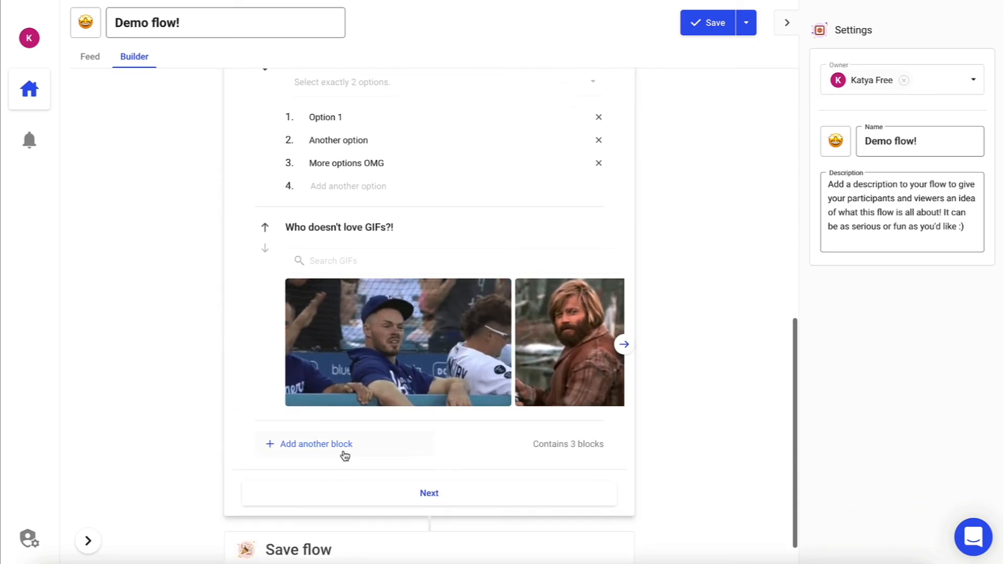
click(343, 496)
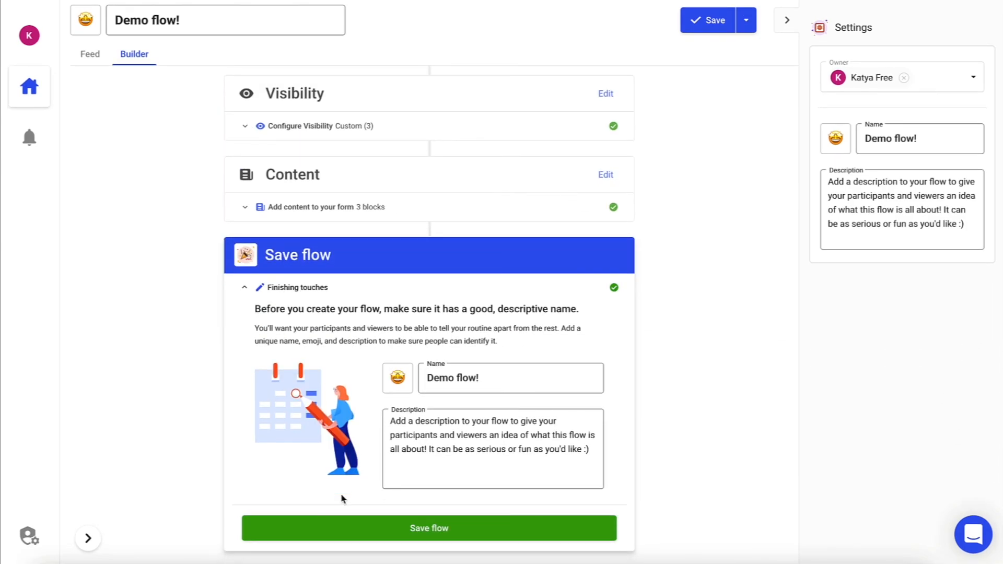
click(352, 532)
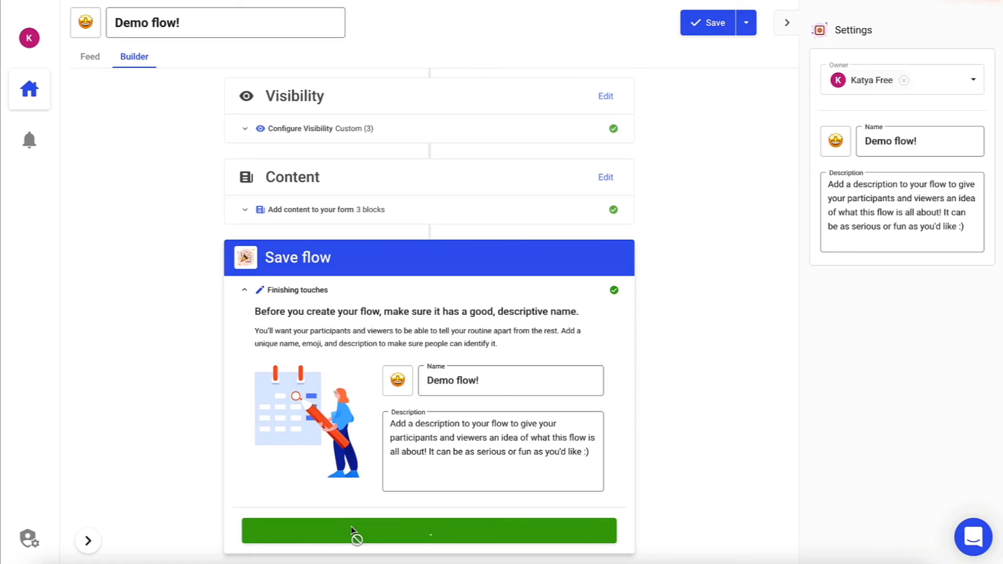